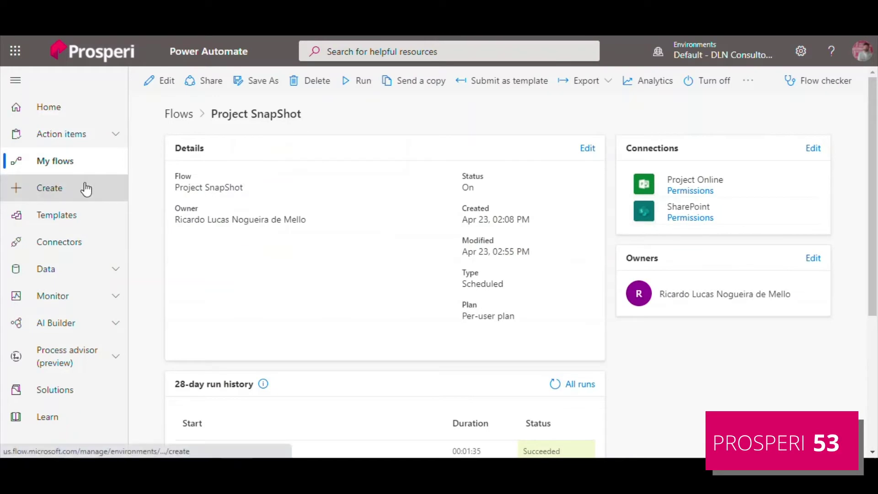
Start a new scheduled cloud flow named ProjectSnapshot
left_click(86, 189)
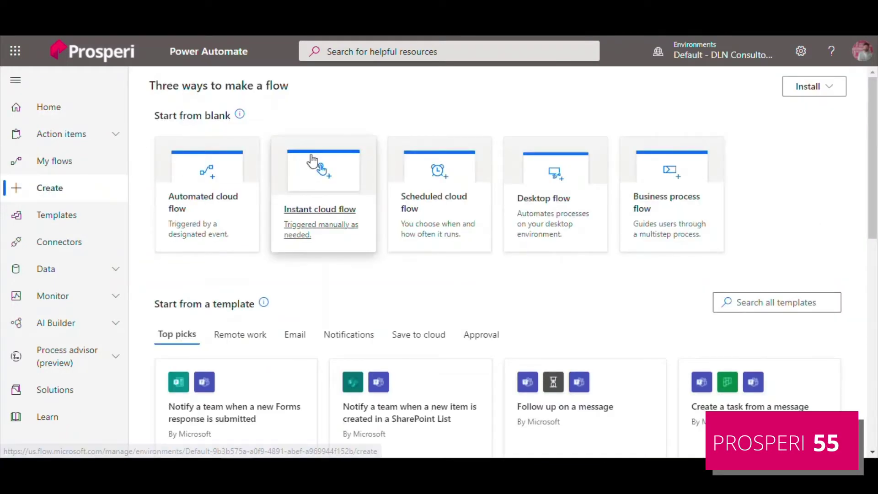
left_click(429, 203)
left_click(494, 131)
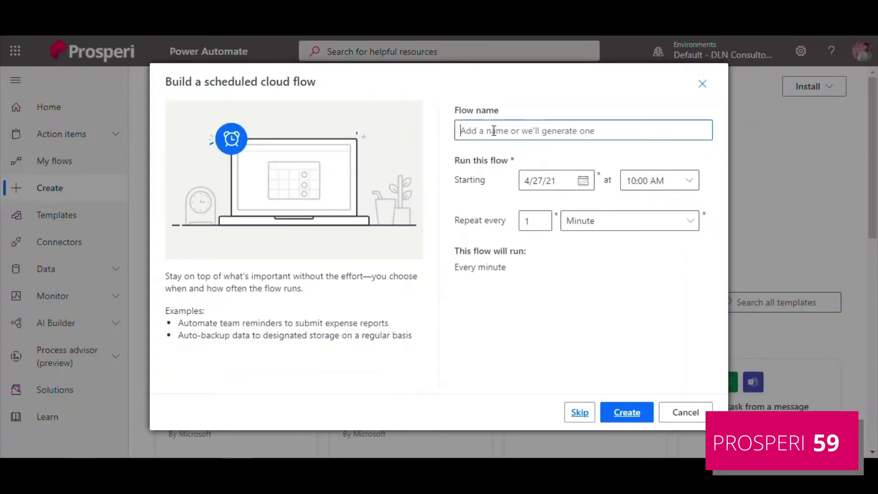
type("Sn")
key("BackSpace")
type("ProjectS")
key("BackSpace")
type("h")
type("apSh")
key("BackSpace")
key("BackSpace")
type("s")
Schedule it from 4/27/21 at 10:00 AM, repeating every 1 week on Saturday only
left_click(583, 181)
left_click(597, 152)
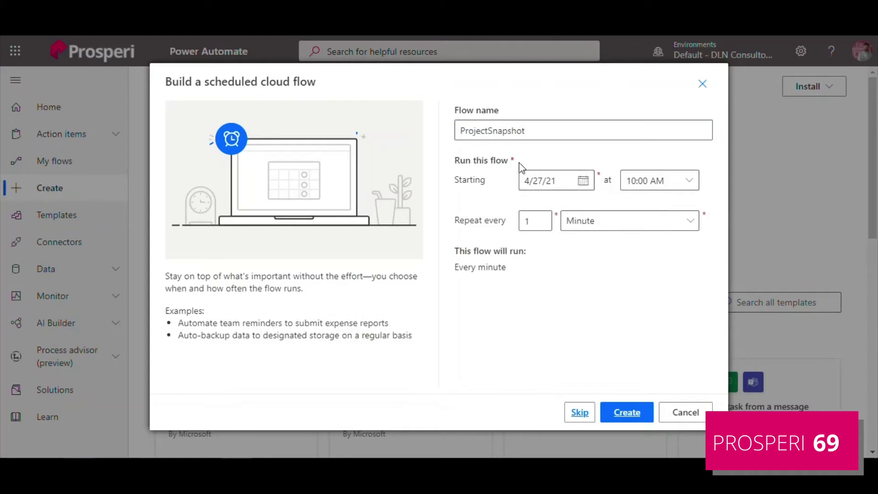
left_click(689, 181)
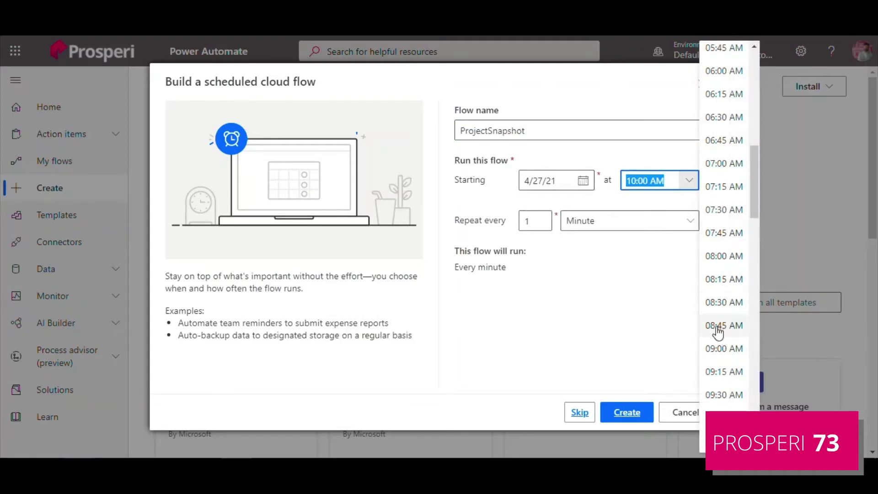
left_click(566, 284)
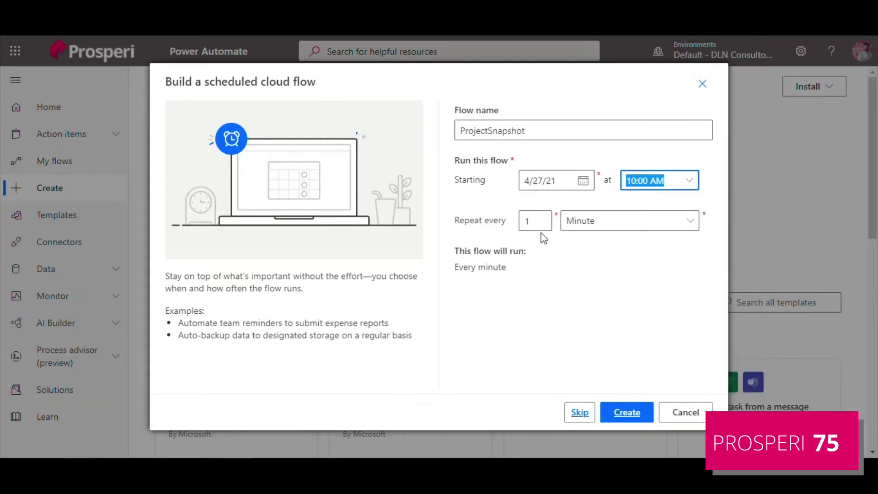
left_click(600, 220)
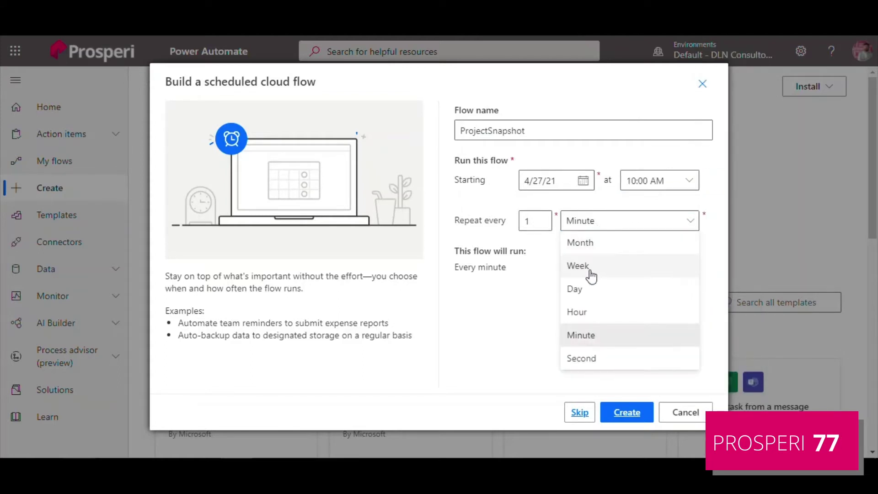
left_click(589, 267)
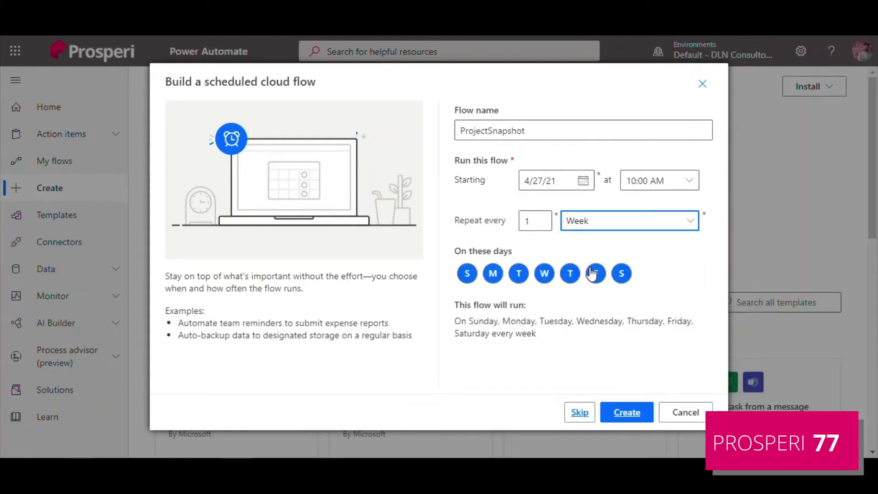
left_click(467, 274)
left_click(493, 274)
left_click(545, 273)
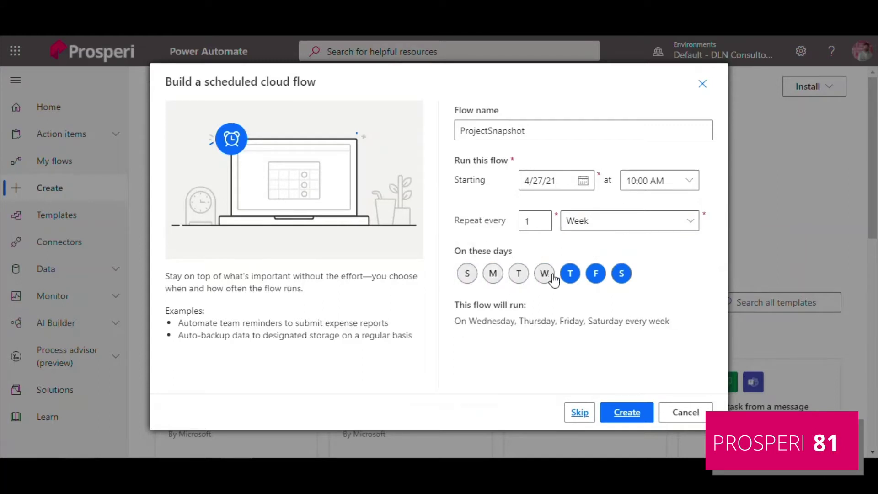
left_click(570, 274)
left_click(596, 274)
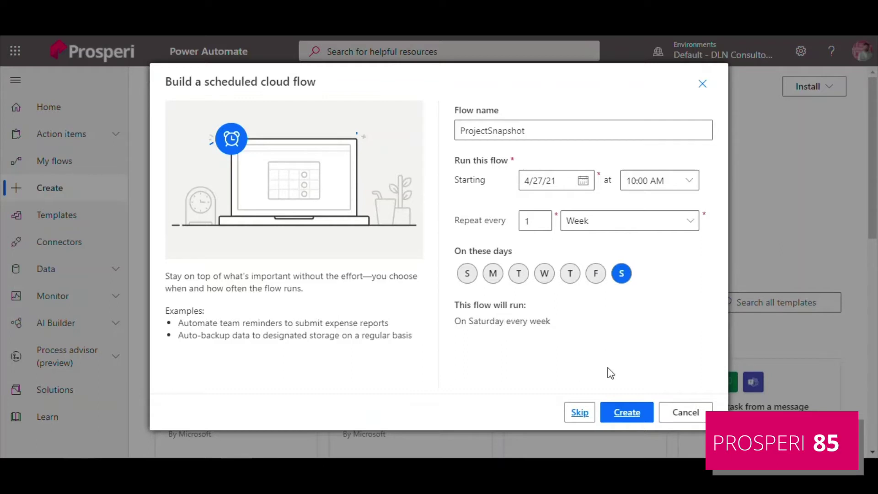
Create the flow and pick the Project Online connector for the step after Recurrence
left_click(629, 415)
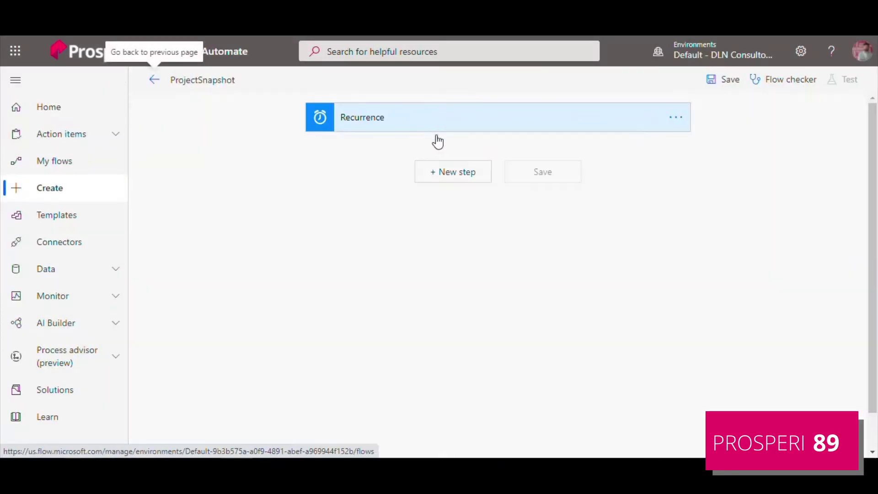
left_click(455, 176)
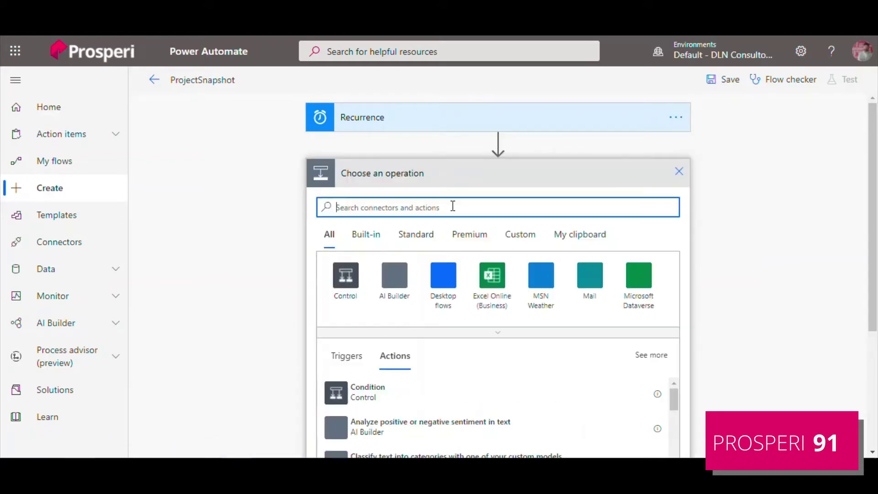
type("PRoject")
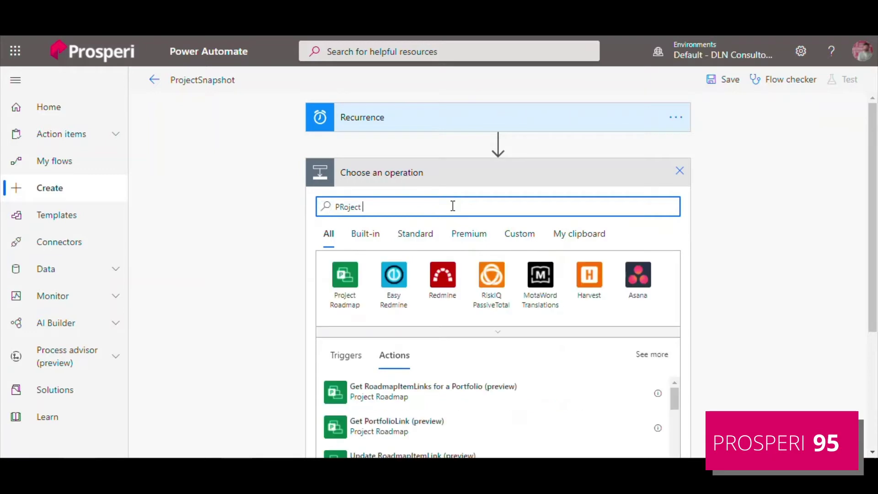
type(" List")
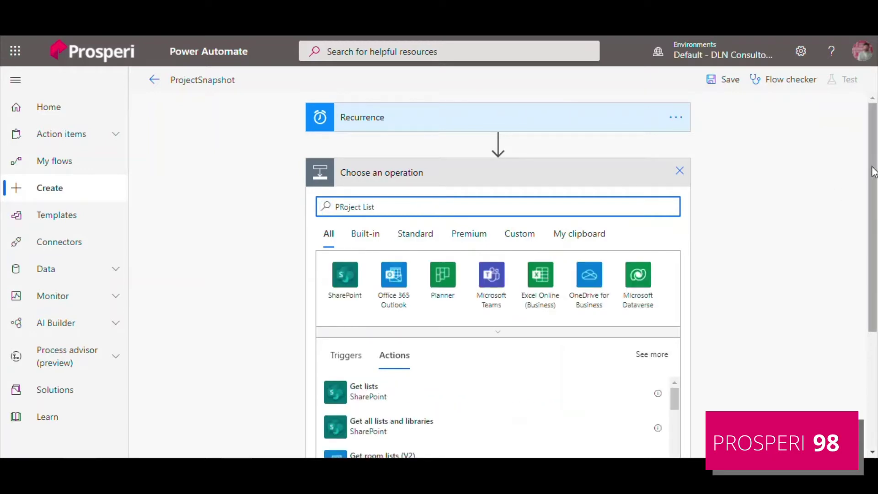
scroll(588, 301, "down", 3)
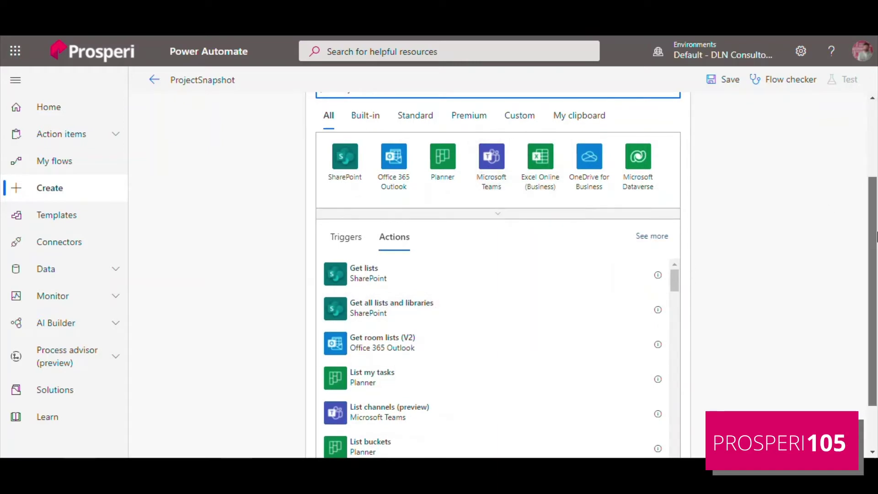
scroll(874, 203, "up", 1)
key("BackSpace")
key("BackSpace")
key("BackSpace")
key("BackSpace")
key("BackSpace")
type("on")
type(" online")
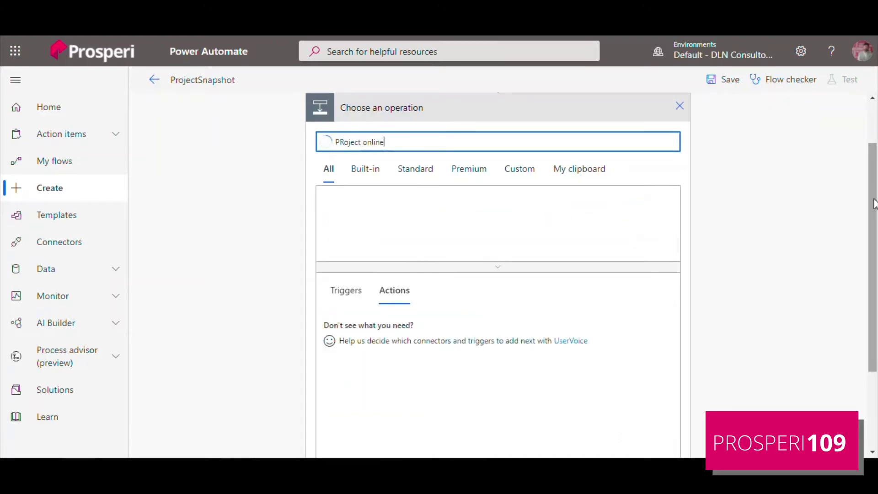
left_click(587, 219)
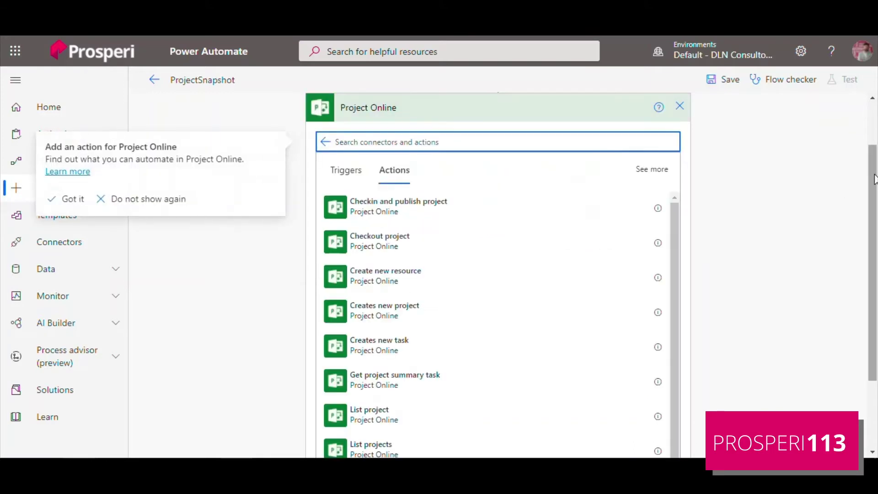
left_click(376, 402)
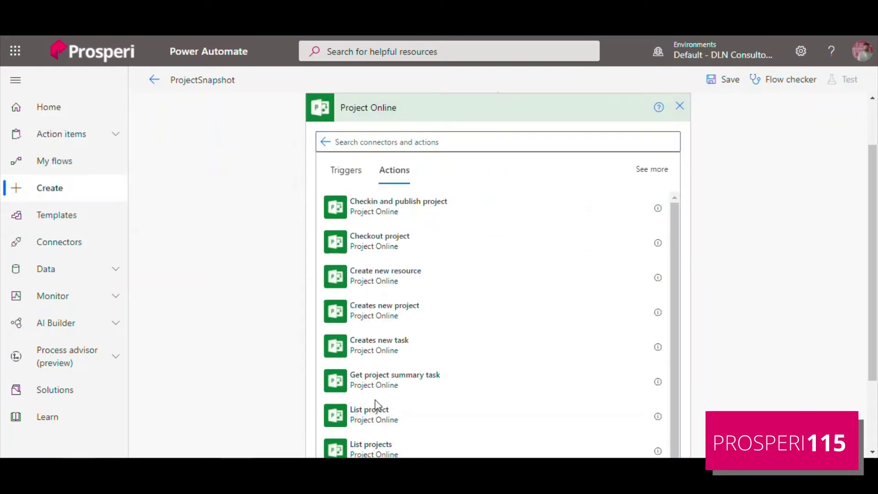
left_click(369, 446)
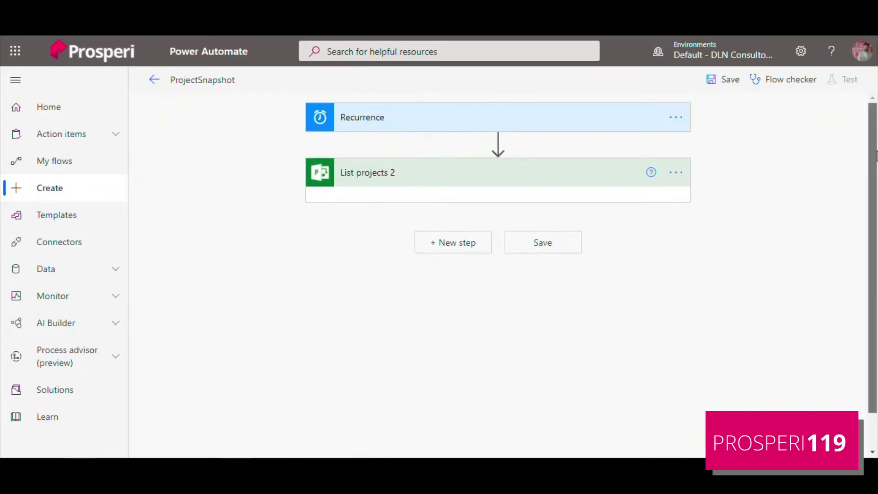
left_click(607, 180)
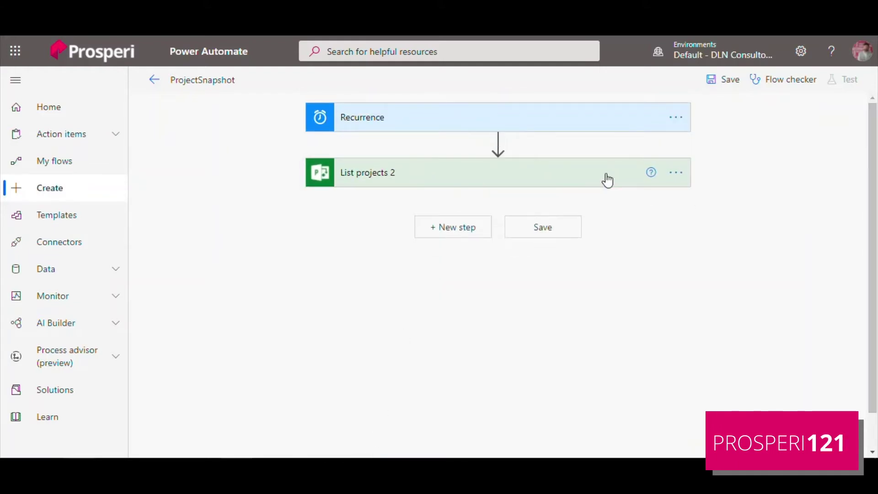
left_click(607, 180)
left_click(580, 200)
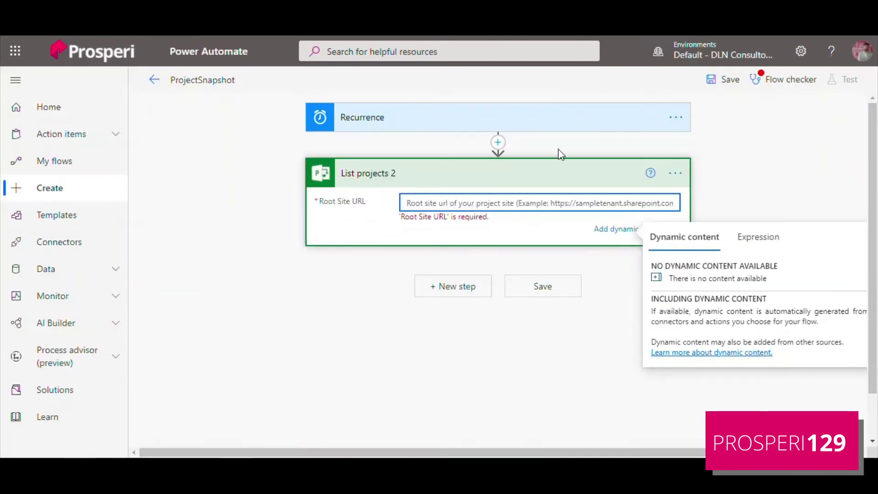
type("https://prosperi.sharepoint.com/sites/ppmfast-saas-lab-en-us")
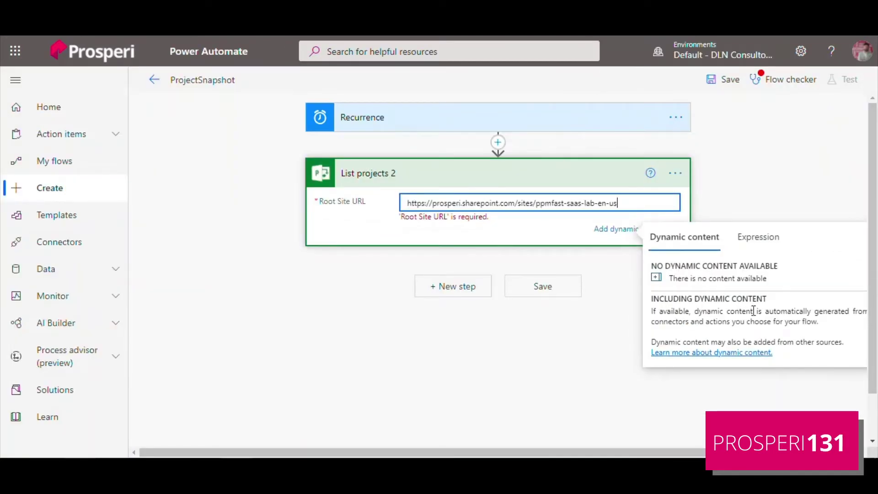
left_click(789, 187)
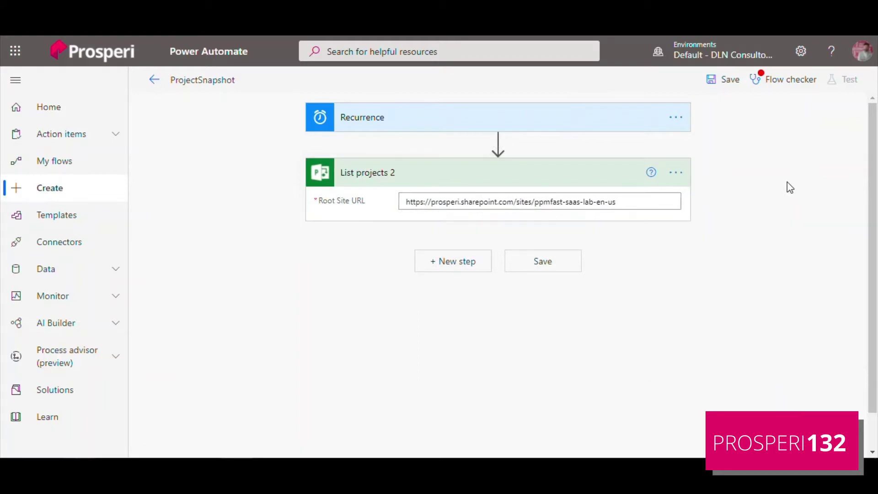
Add a Send an HTTP request to SharePoint step on the Teams Ideas Projects SaaS Lab en-us site, method GET
left_click(463, 269)
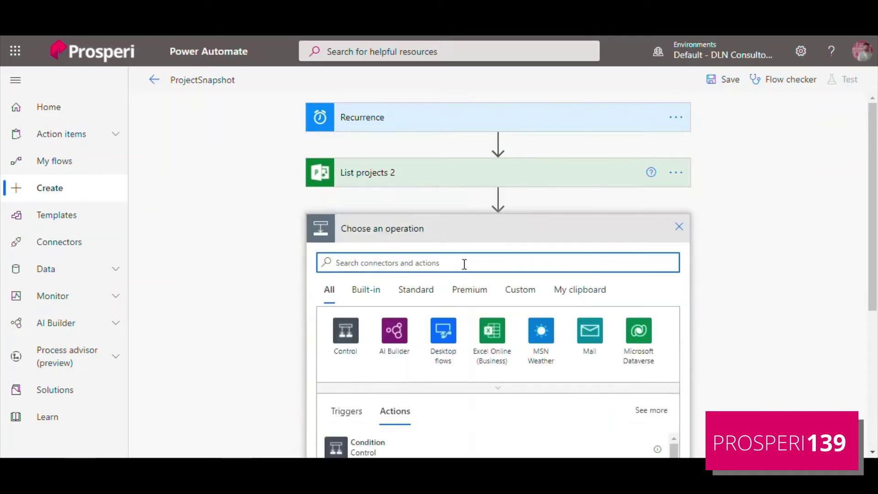
type("Sha")
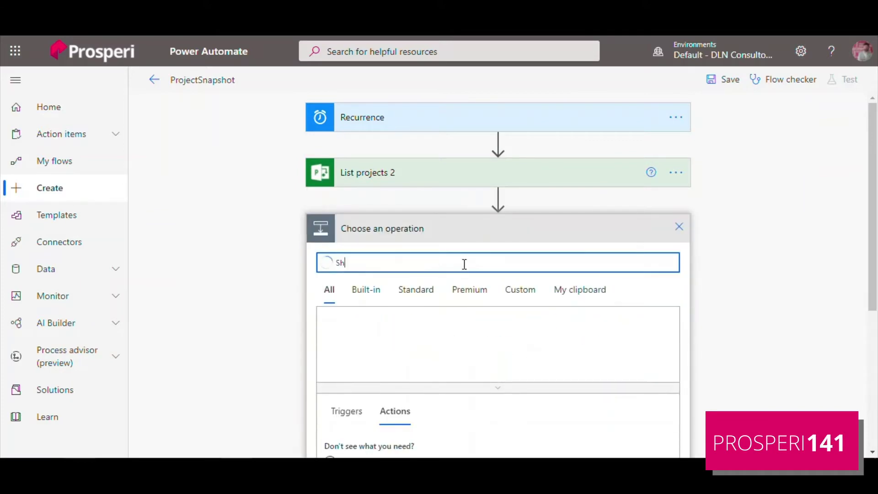
key("BackSpace")
key("BackSpace")
key("BackSpace")
type("HTTp")
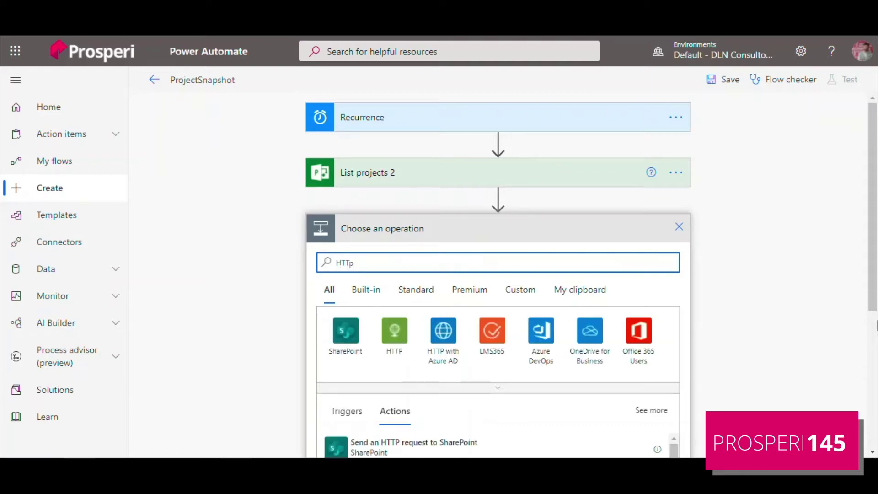
scroll(876, 261, "down", 3)
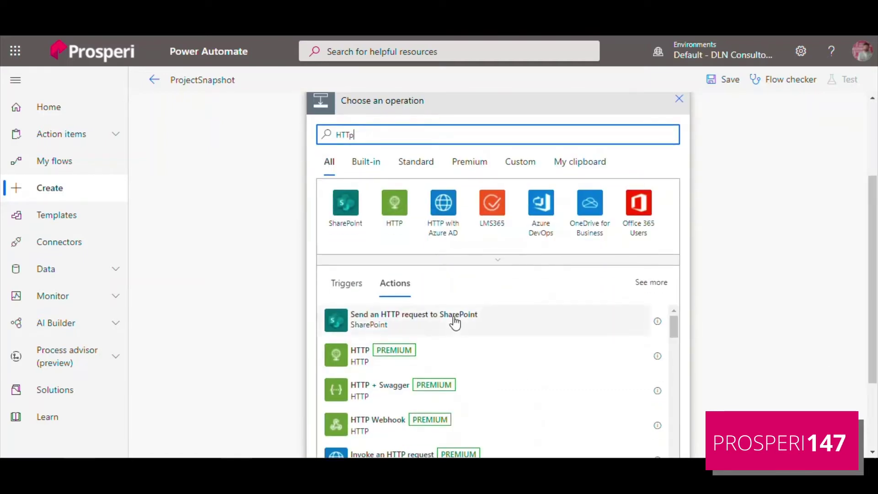
left_click(455, 323)
left_click(455, 322)
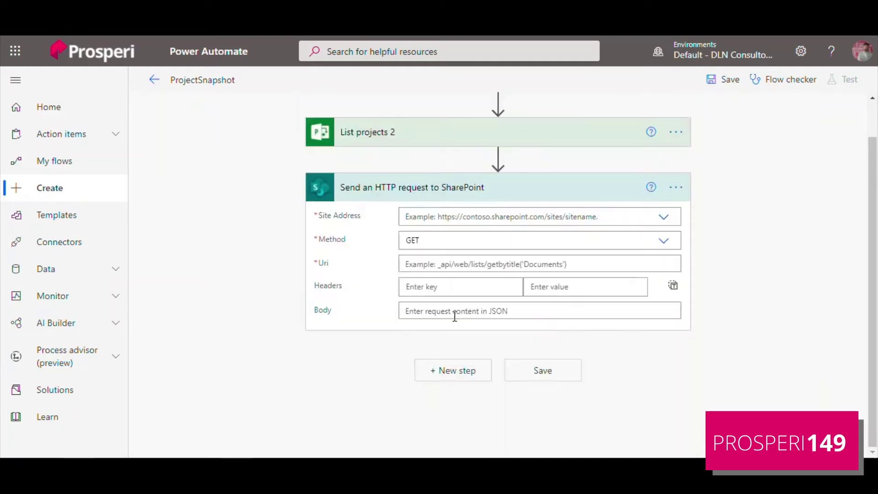
left_click(665, 222)
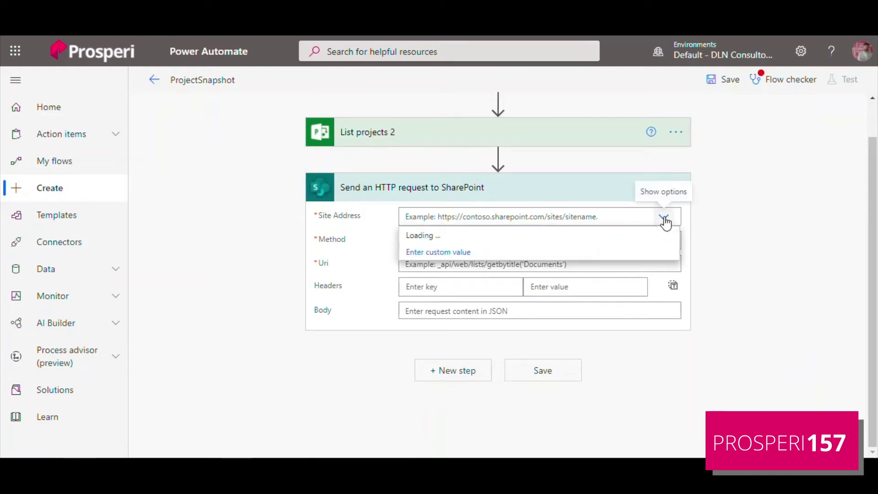
left_click_drag(674, 273, 670, 338)
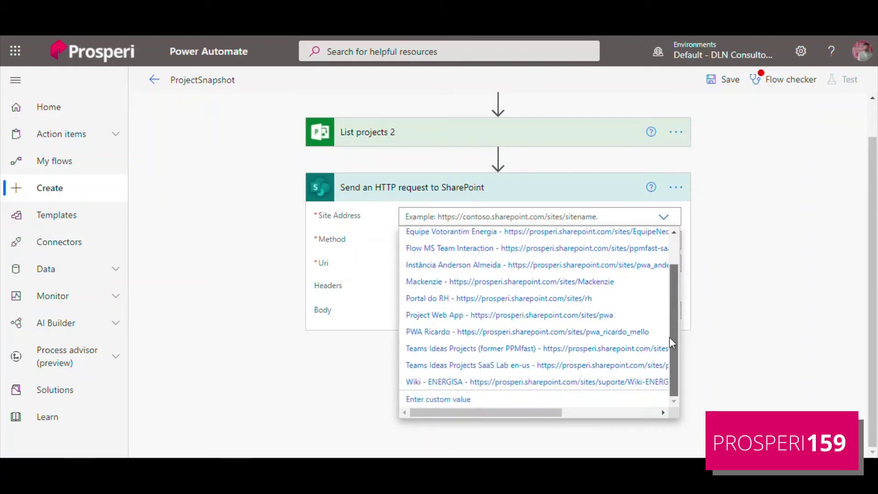
left_click(570, 367)
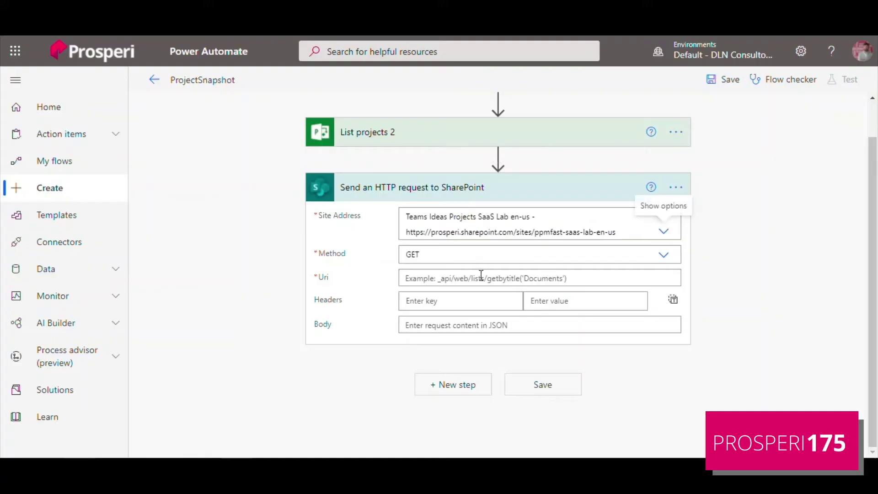
Set the request Uri to the _api/ProjectData/Projects query
left_click(481, 274)
type("_api/ProjectData/Projects?$Select=ProjectId,ProjectName,ProjectStartDate,ProjectFinishDate,Performed,ProjectPercentCompleted&$filter=ProjectType%20ne%207")
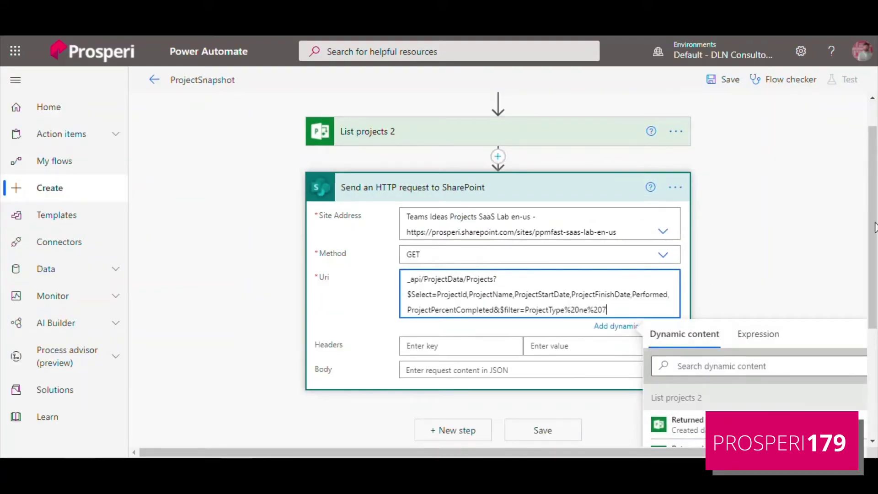
scroll(871, 199, "down", 1)
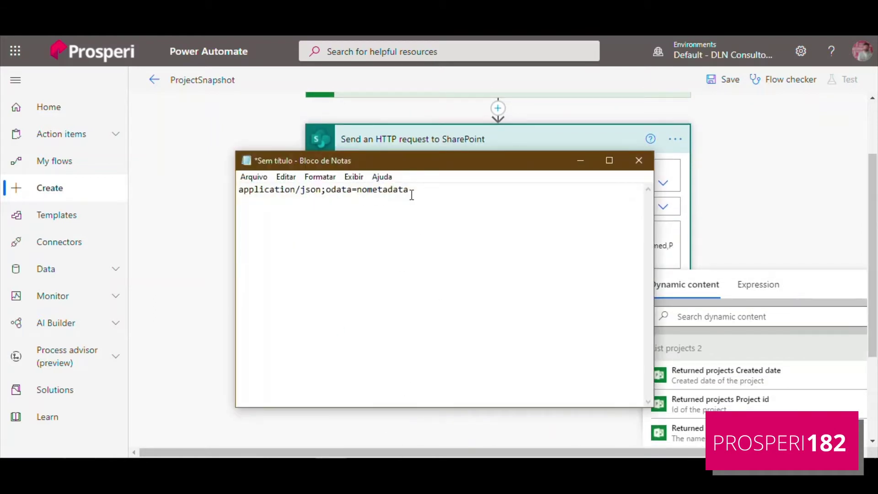
Add Content Type and Accept headers, both application/json;odata=nometadata
left_click_drag(411, 196, 208, 192)
key("ctrl+c")
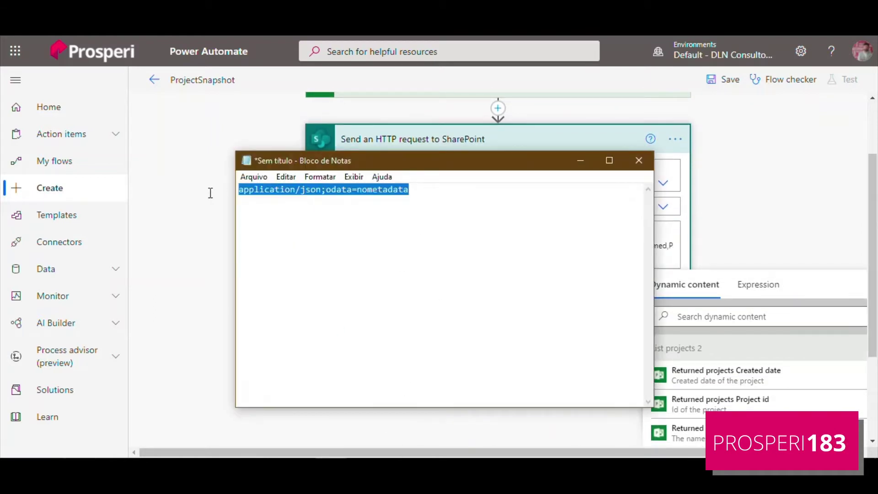
left_click(766, 202)
scroll(767, 201, "up", 1)
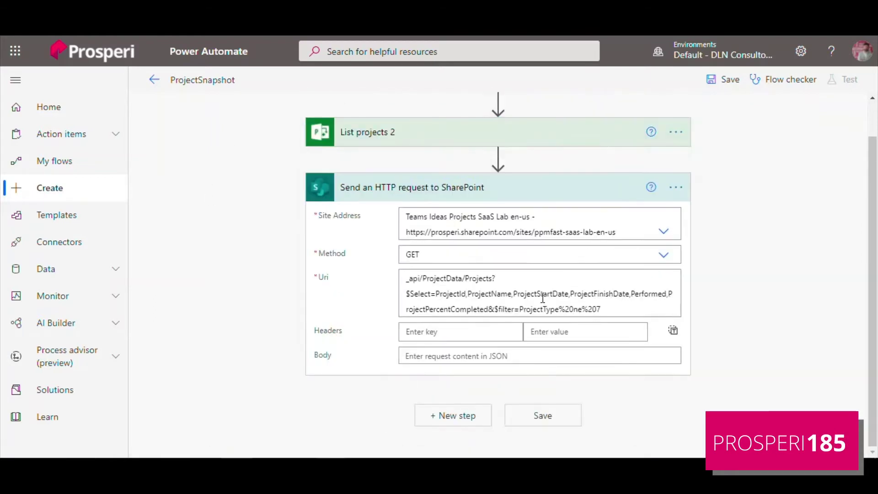
left_click(539, 294)
left_click(543, 345)
key("ctrl+v")
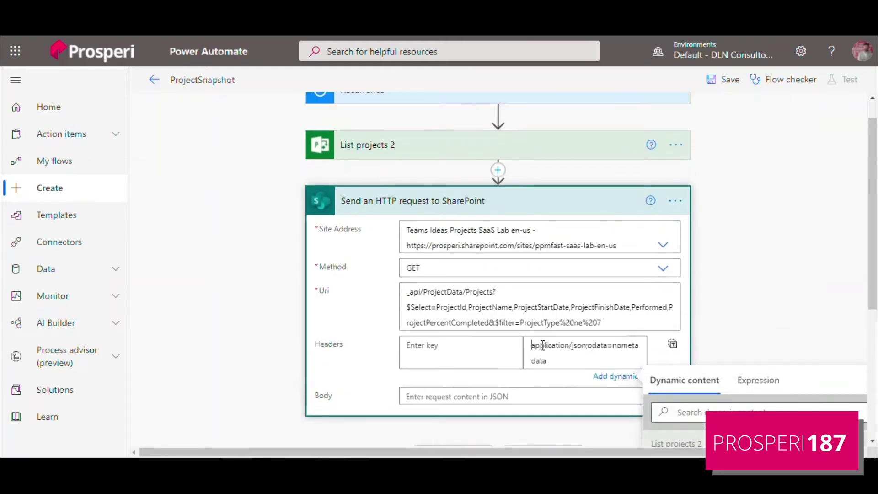
left_click(481, 346)
type("Cont")
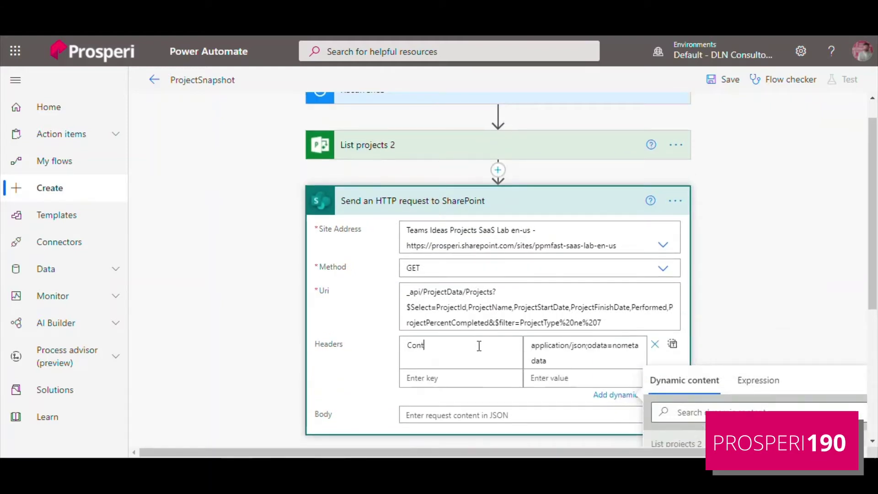
type("ent Type")
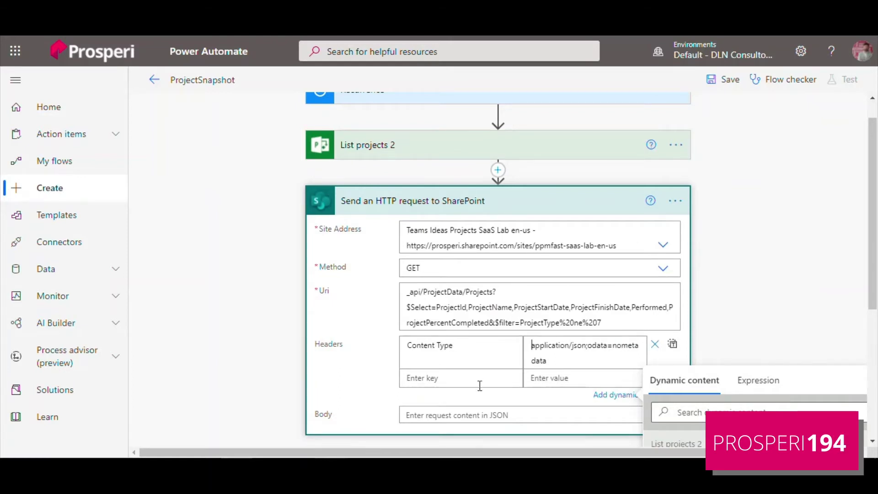
type("Accept")
left_click(570, 379)
key("ctrl+v")
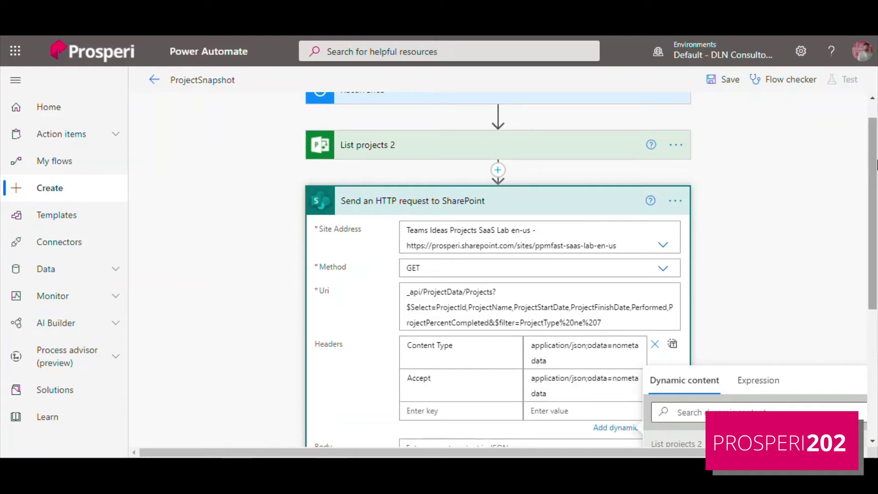
Rename the HTTP request step to GetPRojectData
scroll(872, 165, "down", 1)
left_click(676, 147)
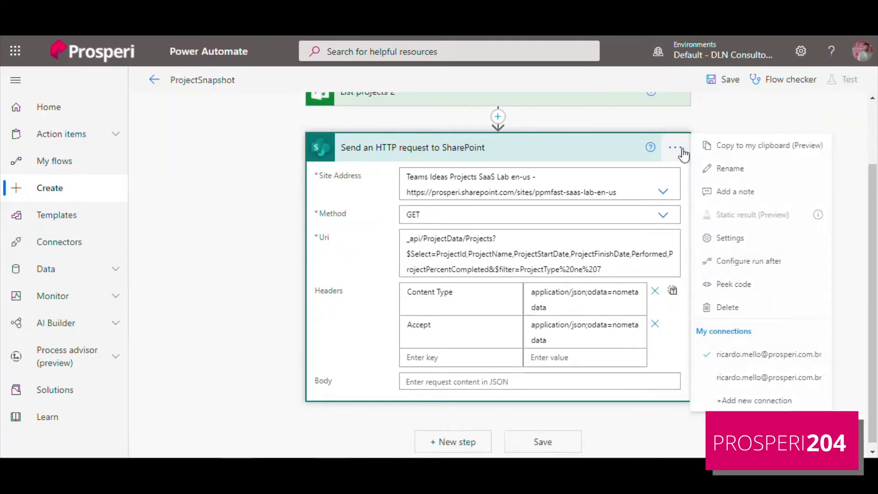
left_click(716, 170)
type("G")
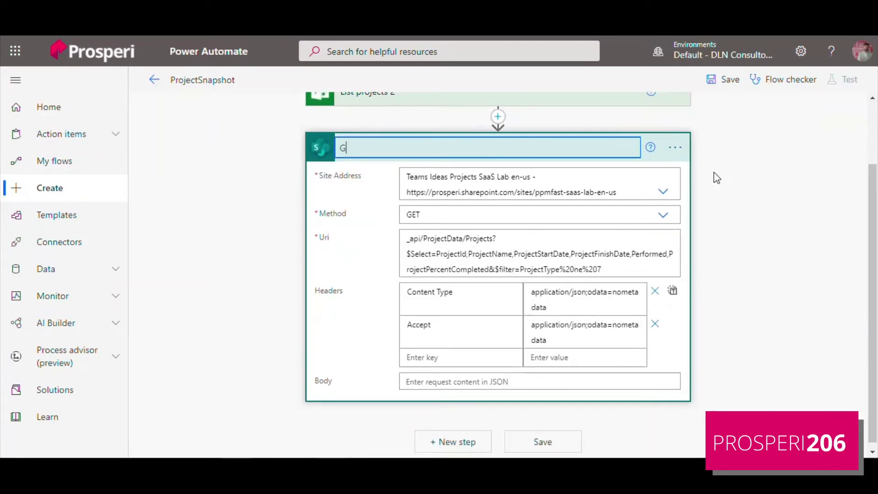
type("etPRojectData")
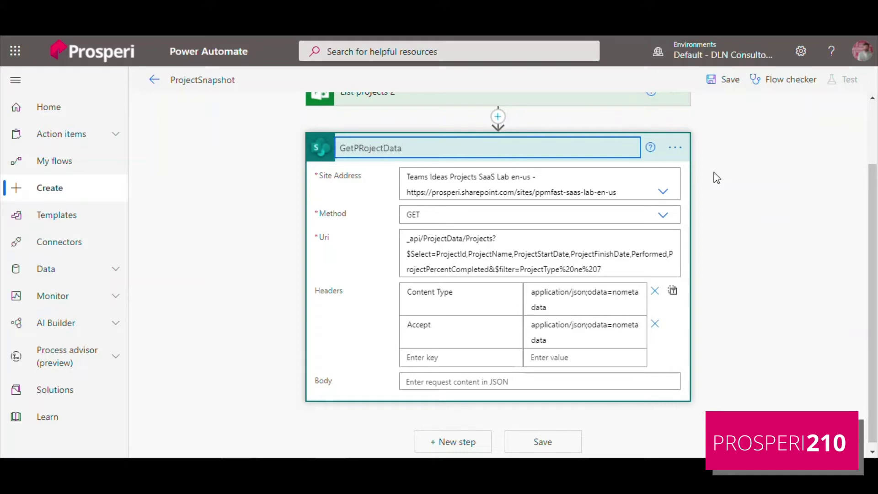
left_click(765, 177)
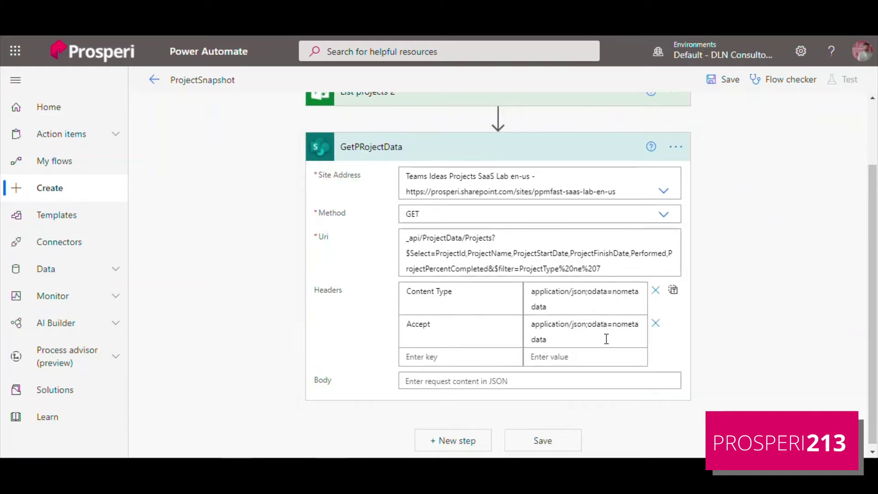
scroll(867, 294, "down", 1)
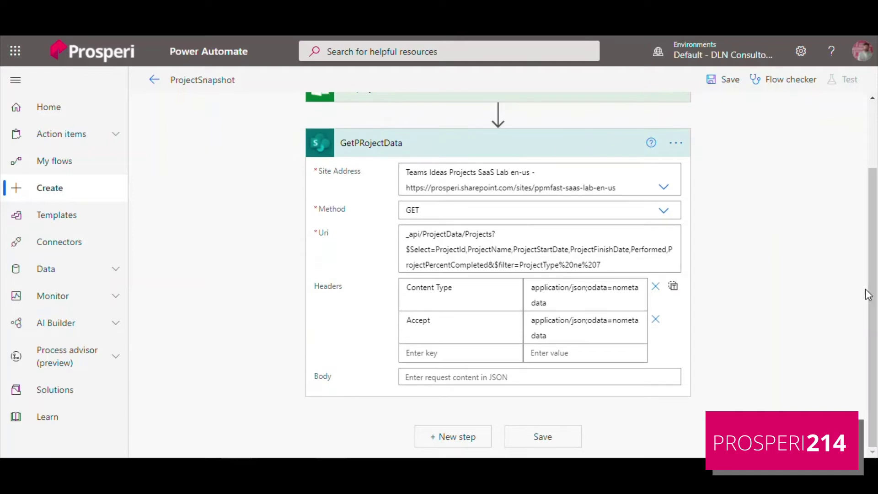
left_click(452, 438)
Add a Control Apply to each loop after GetPRojectData
left_click(350, 311)
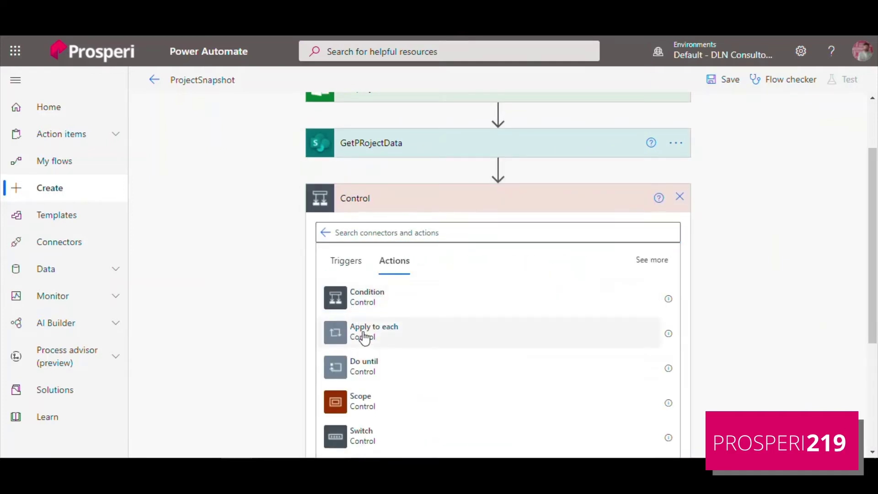
left_click(365, 338)
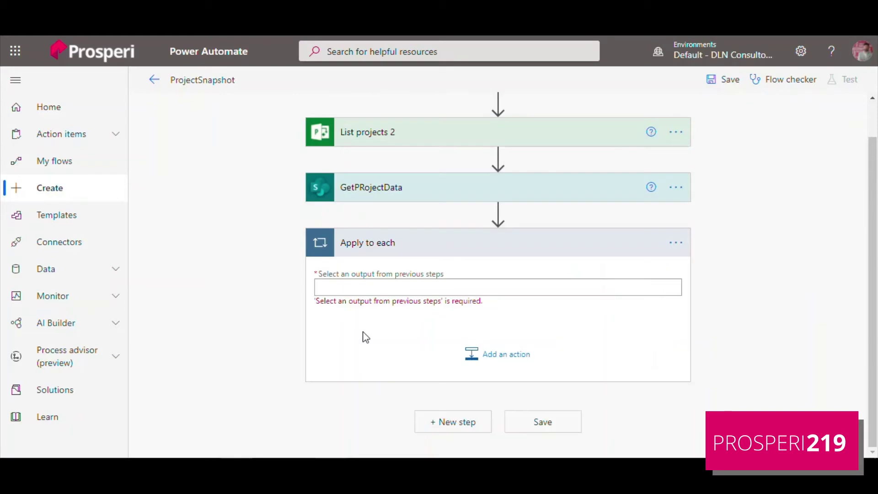
left_click(387, 289)
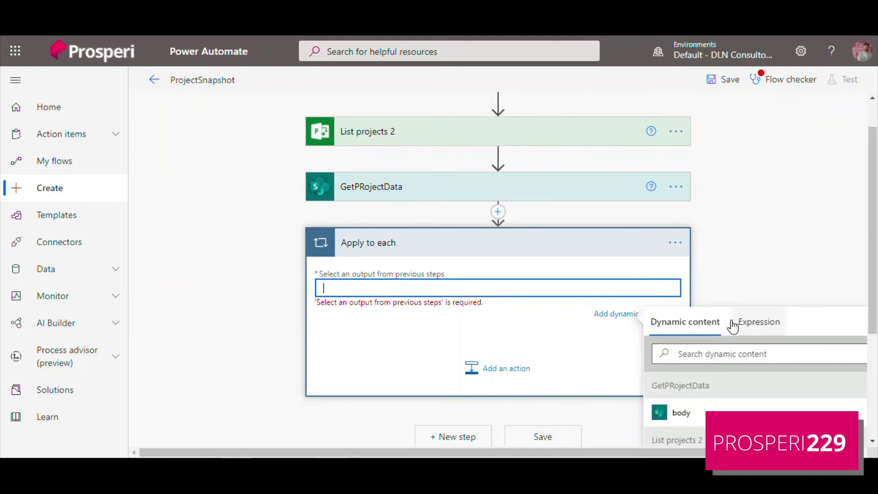
left_click(759, 326)
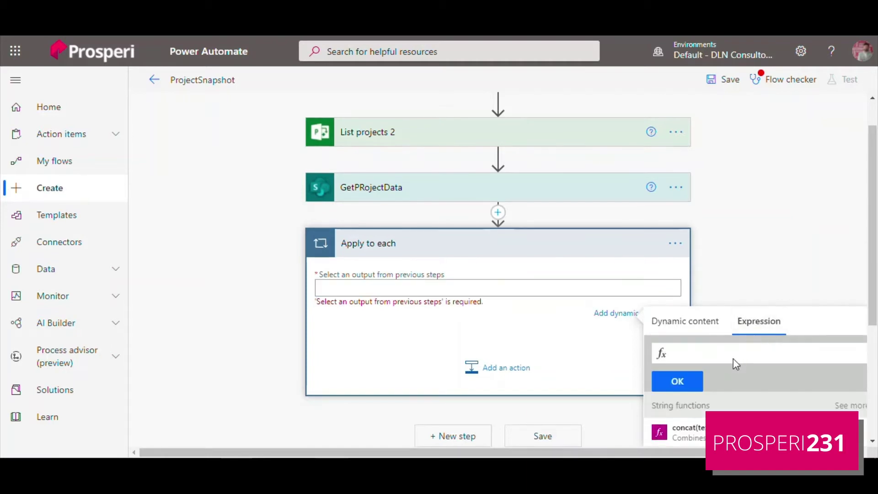
left_click(733, 352)
left_click(508, 430)
Set the loop's input expression to body('GetProjectData')['Value']
left_click(419, 288)
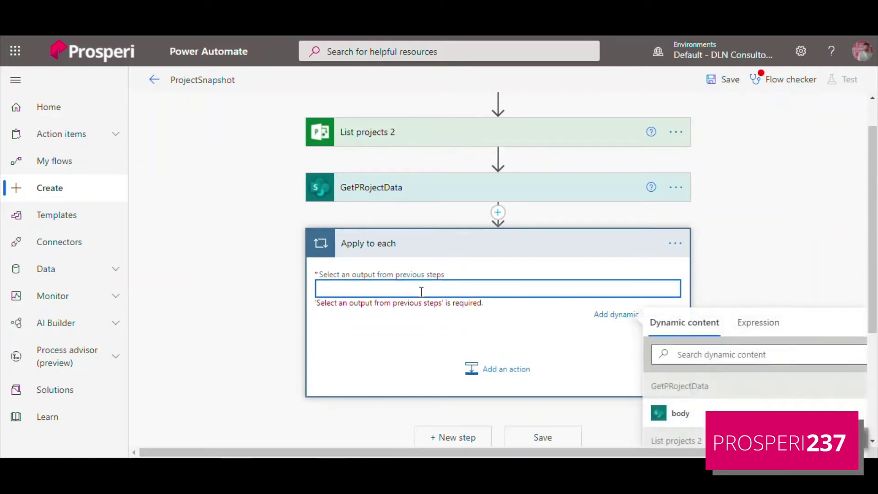
left_click(758, 322)
type("body")
left_click(730, 366)
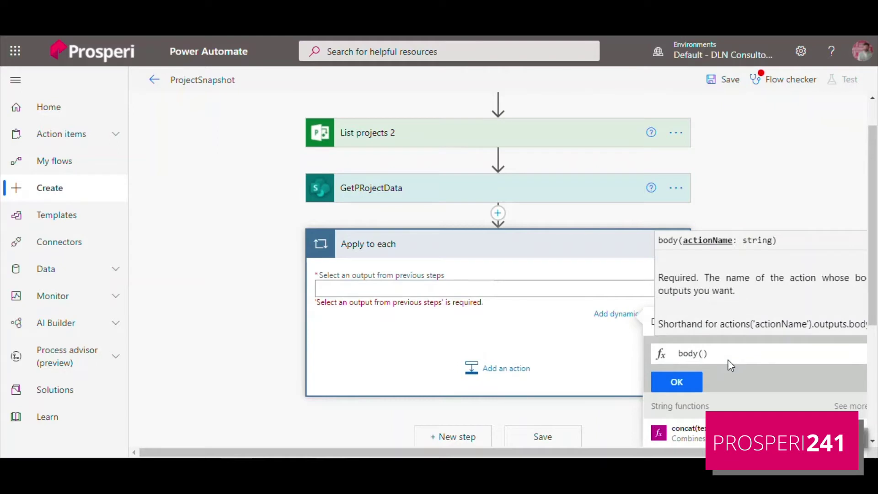
type("'Ge")
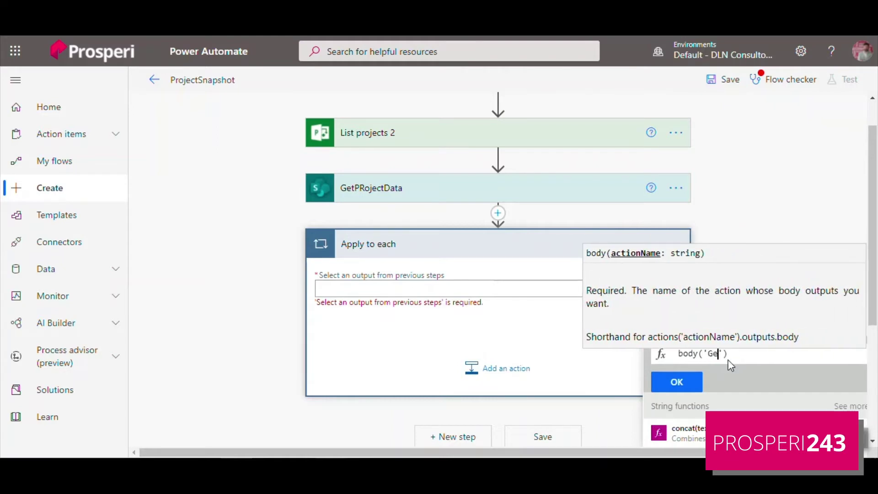
type("tProjectData")
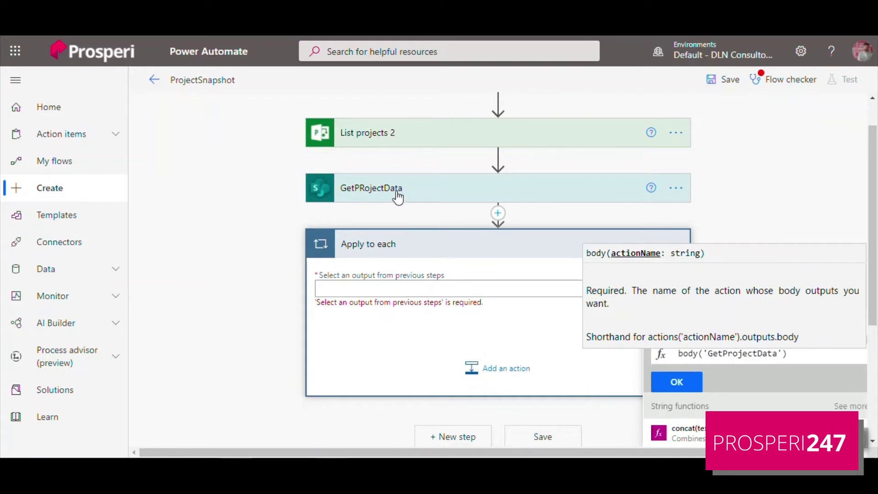
key("End")
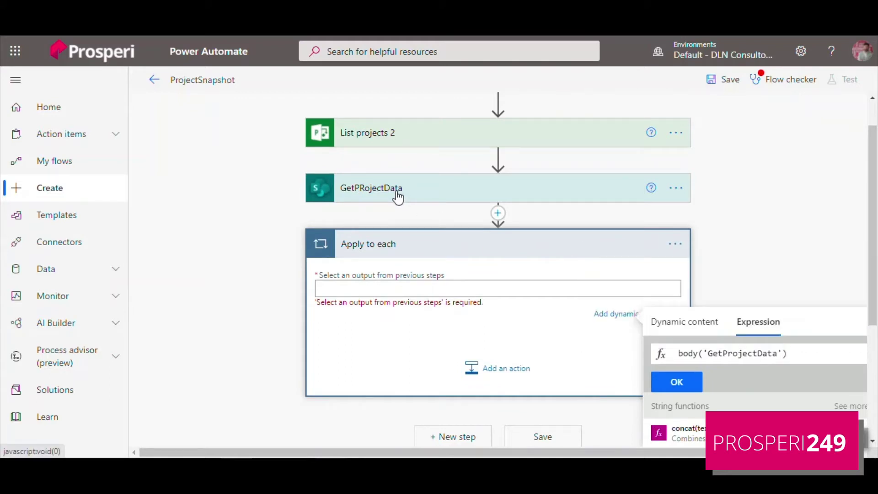
type("['Value")
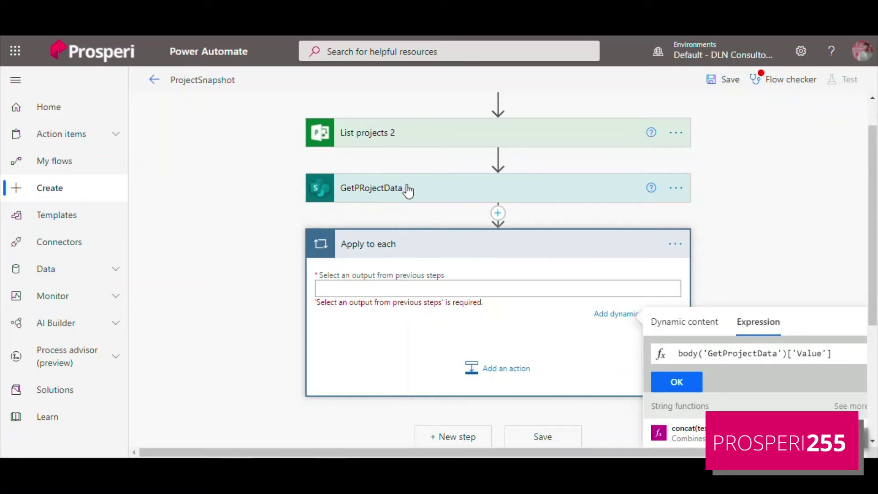
Insert the body('GetProjectData')['Value'] expression into the loop and save the flow
left_click(677, 382)
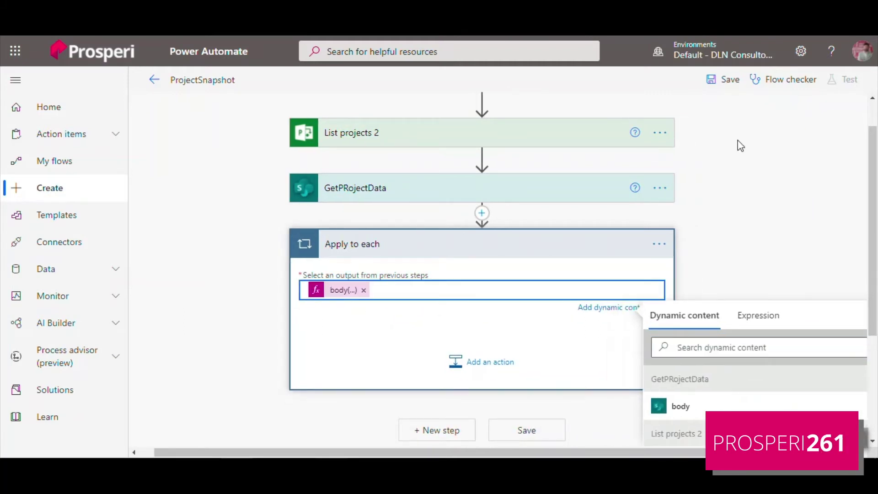
left_click(602, 251)
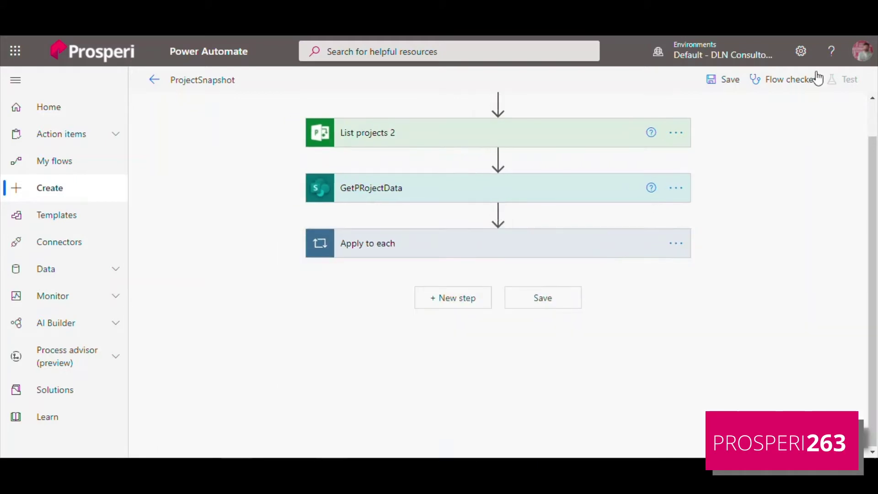
left_click(722, 85)
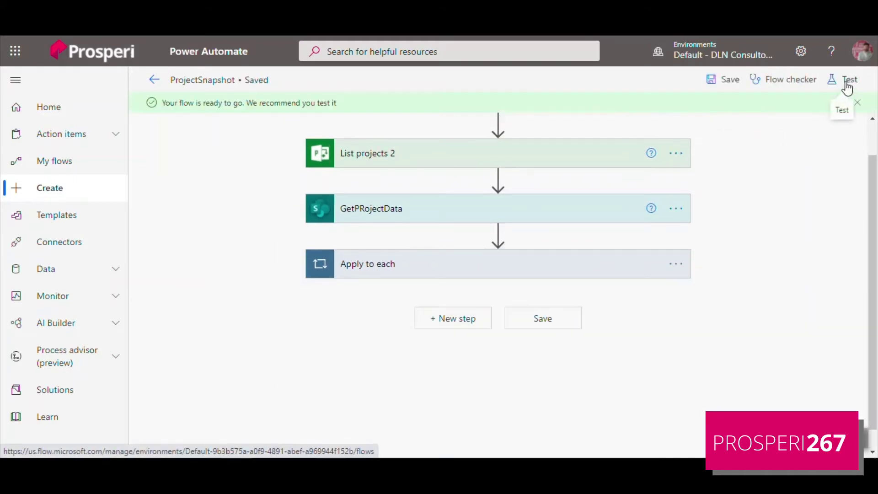
Test the flow manually, confirm Apply to each ran 9 iterations, then return to edit mode
left_click(848, 83)
left_click(714, 112)
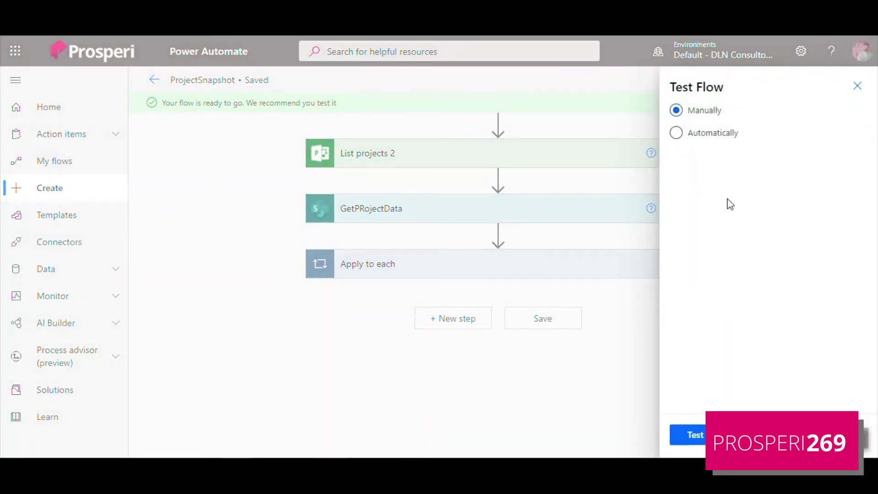
left_click(687, 434)
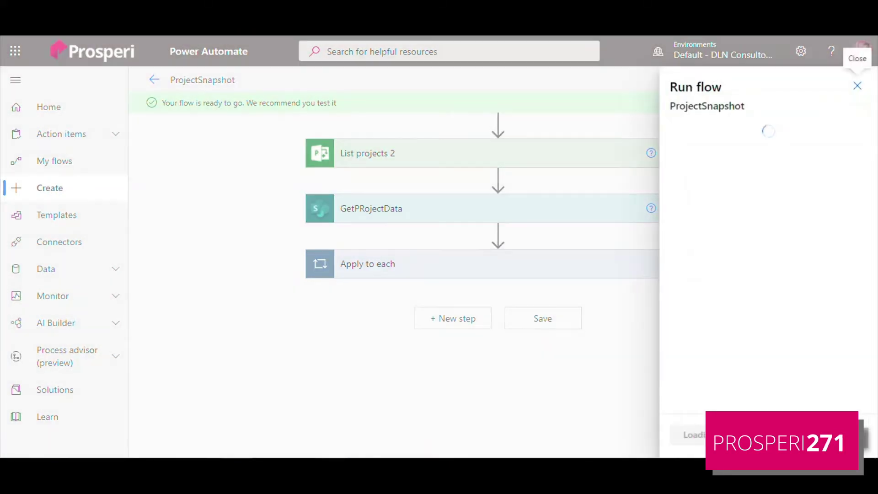
left_click(687, 434)
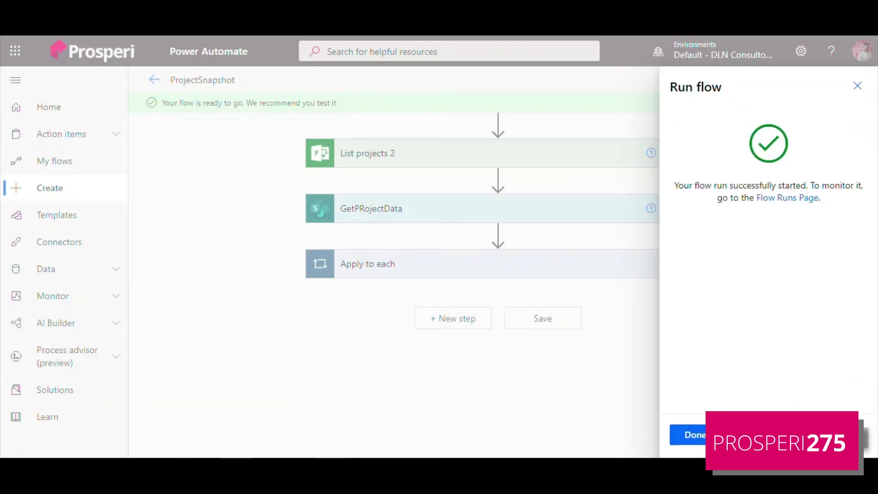
left_click(686, 434)
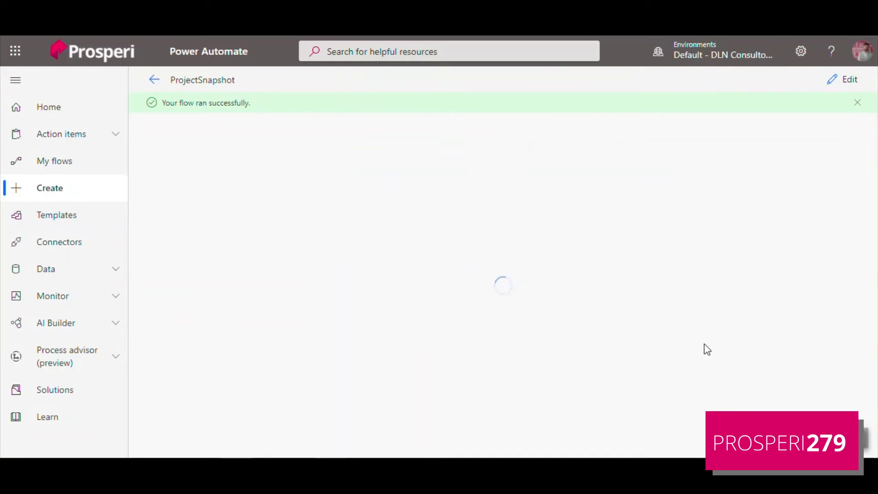
left_click(559, 316)
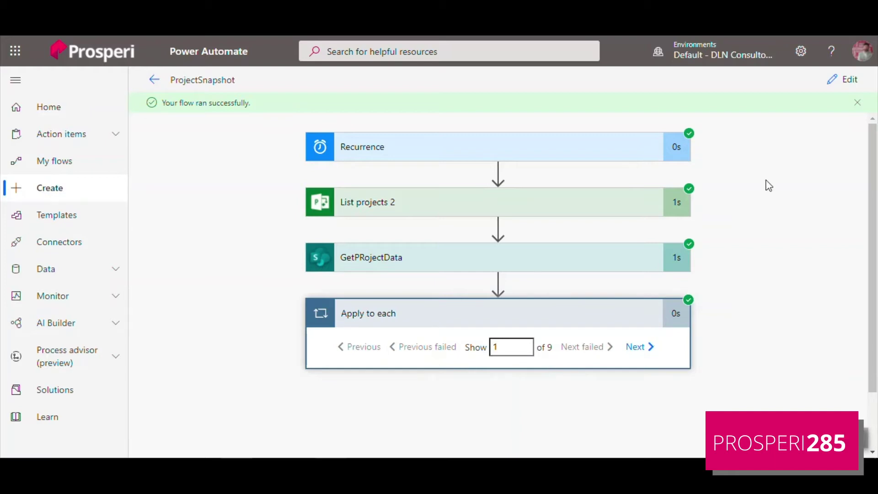
left_click(837, 80)
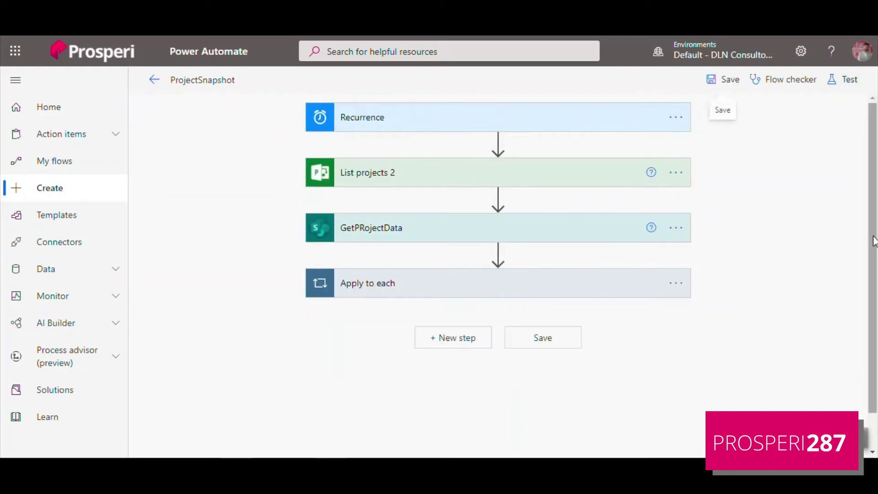
Inside Apply to each, add a Send an HTTP request to SharePoint action on Teams Ideas Projects SaaS Lab en-us
scroll(818, 272, "down", 1)
left_click(587, 246)
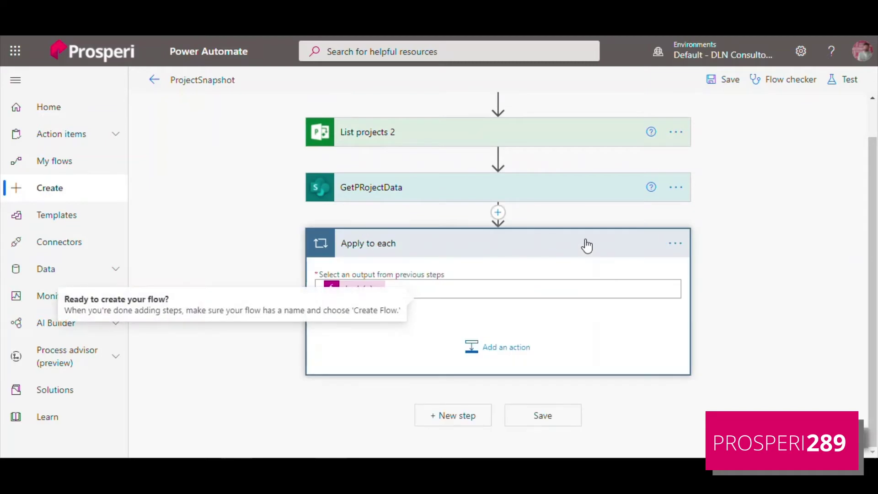
left_click(505, 362)
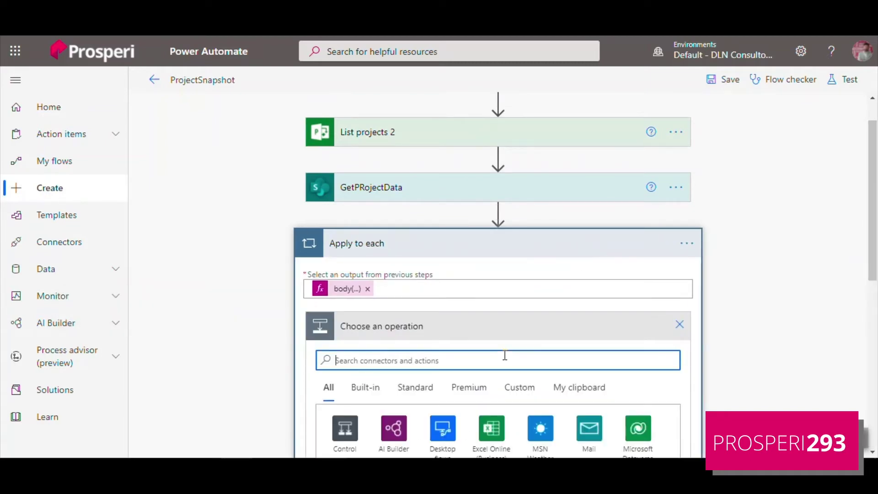
type("Http")
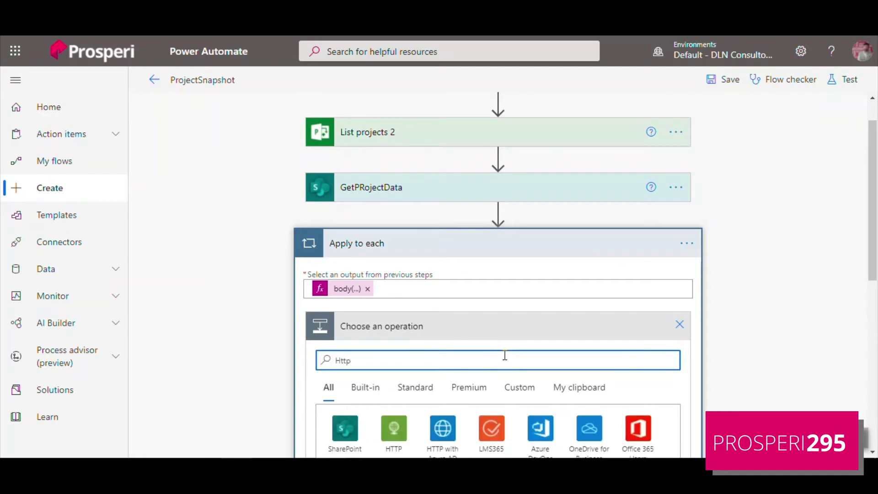
scroll(875, 206, "down", 2)
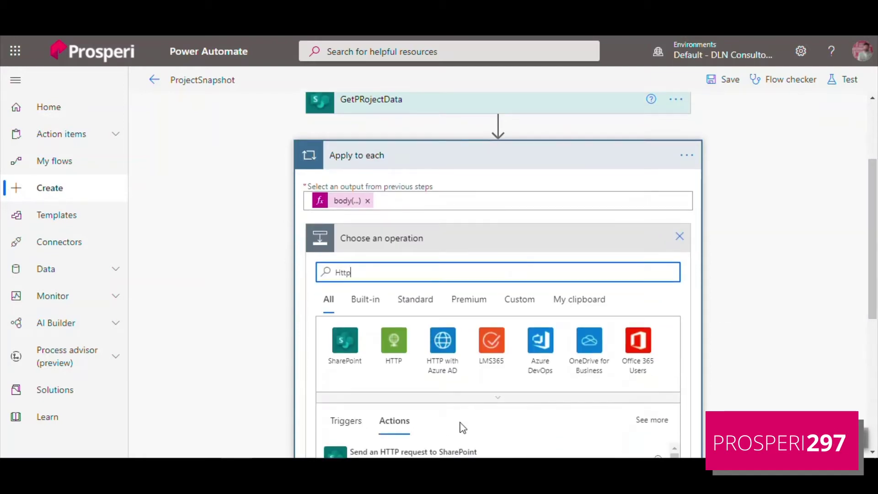
scroll(459, 388, "down", 2)
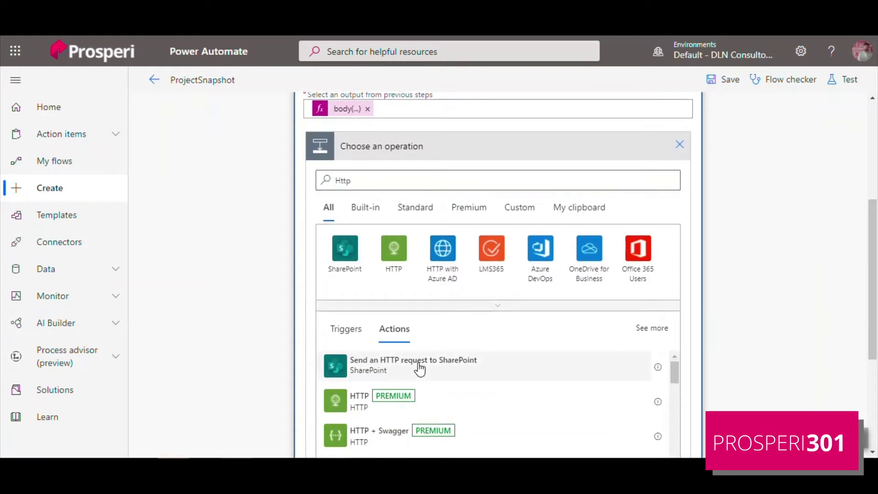
left_click(418, 365)
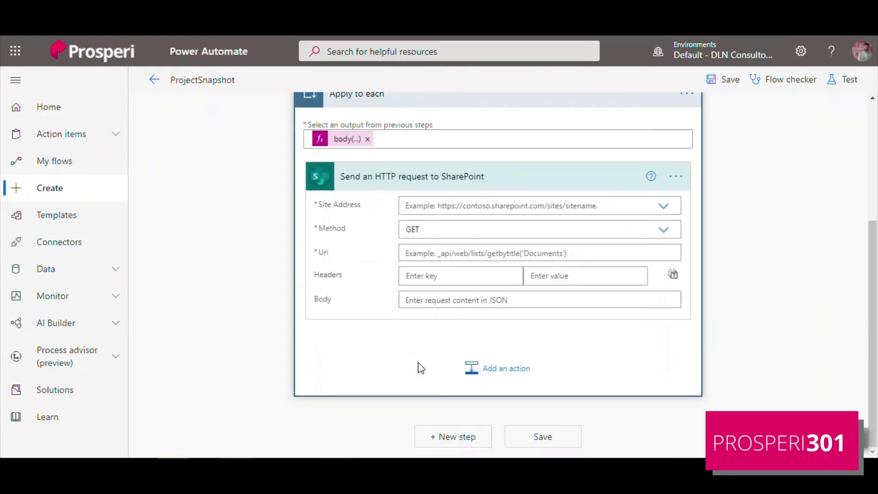
left_click(668, 208)
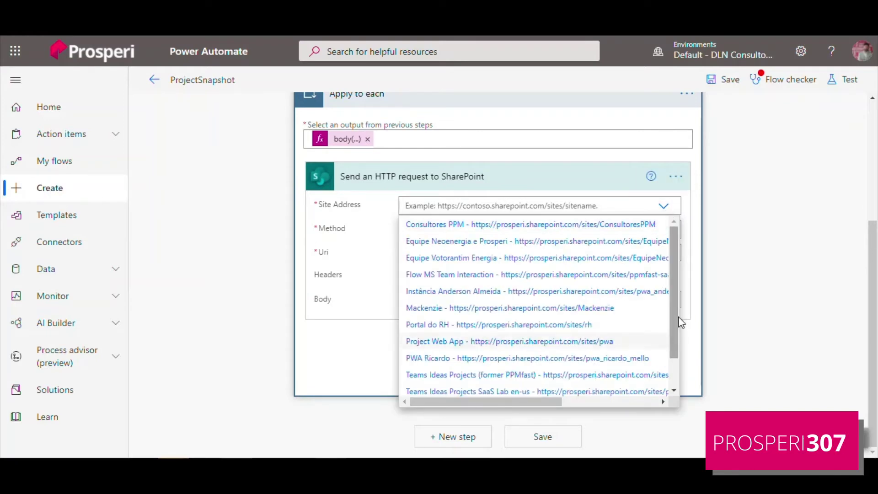
left_click_drag(679, 317, 675, 368)
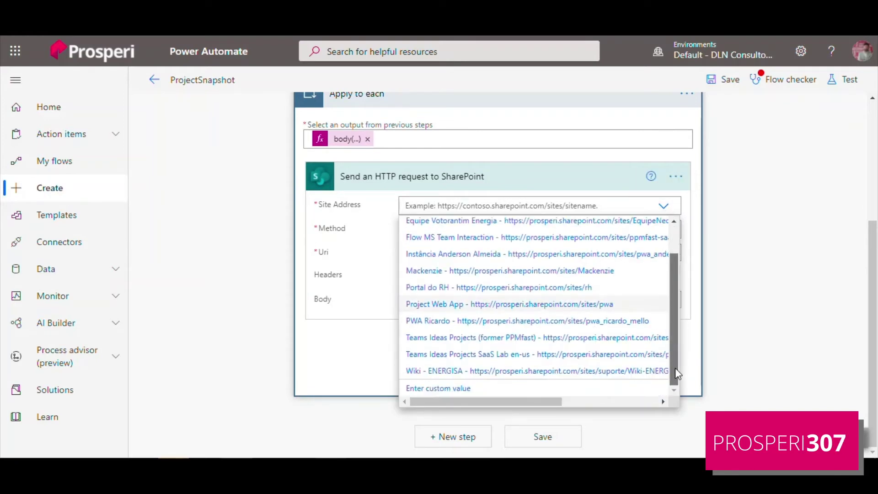
left_click(629, 355)
Set the Uri to the ProjectBaselines query and delete its hard-coded project GUID
left_click(501, 268)
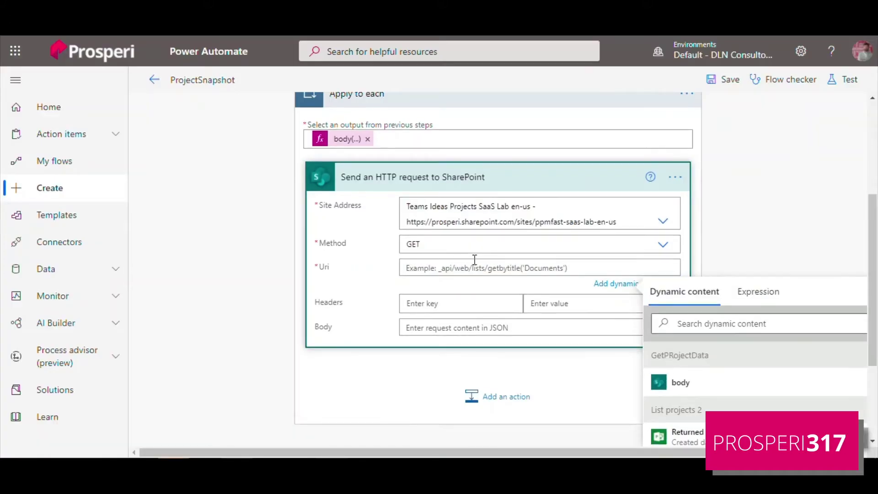
left_click(475, 263)
type("/_api/ProjectData/ProjectBaselines?$Select=ProjectId,BaselineNumber,ProjectBaselineStartDate,ProjectBaselineFinishDate&$Filter=BaselineNumber%20eq%200%20&ProjectId%20eq%20guid(8dfe2904-243a-eb11-bf82-00155dbca503)")
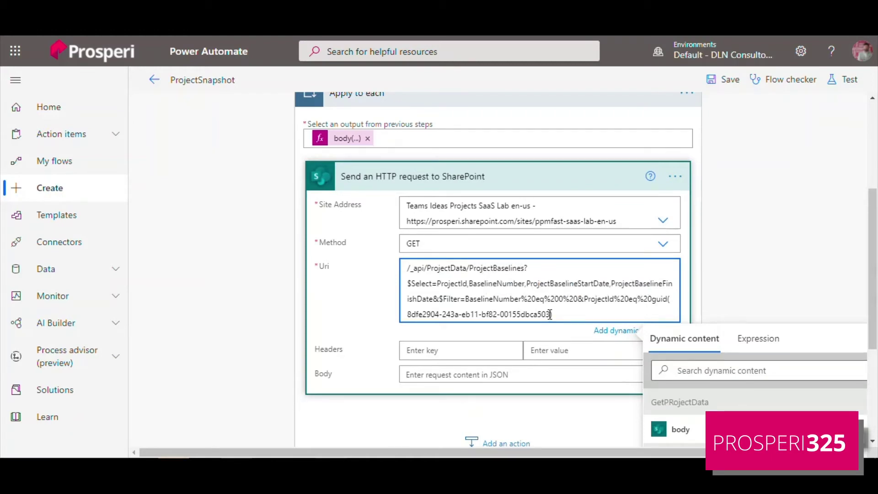
left_click_drag(550, 314, 669, 300)
key("Delete")
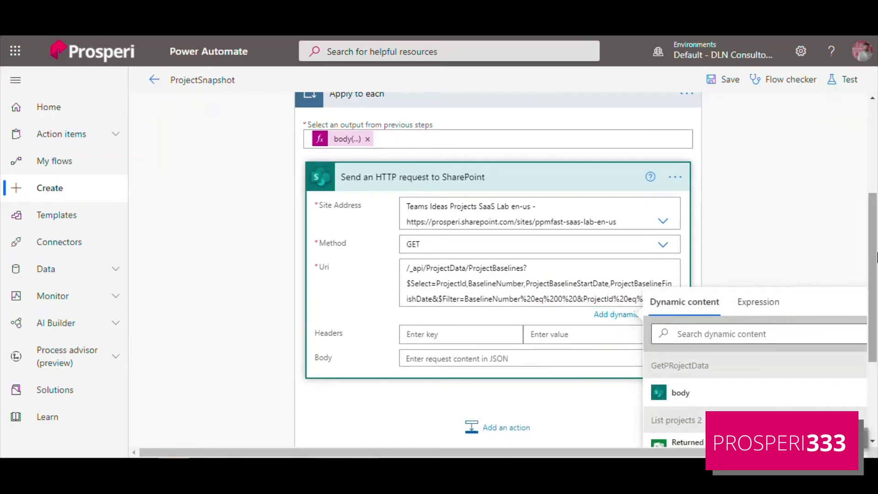
scroll(748, 144, "up", 1)
Rename the Apply to each loop to GetProject
left_click(687, 130)
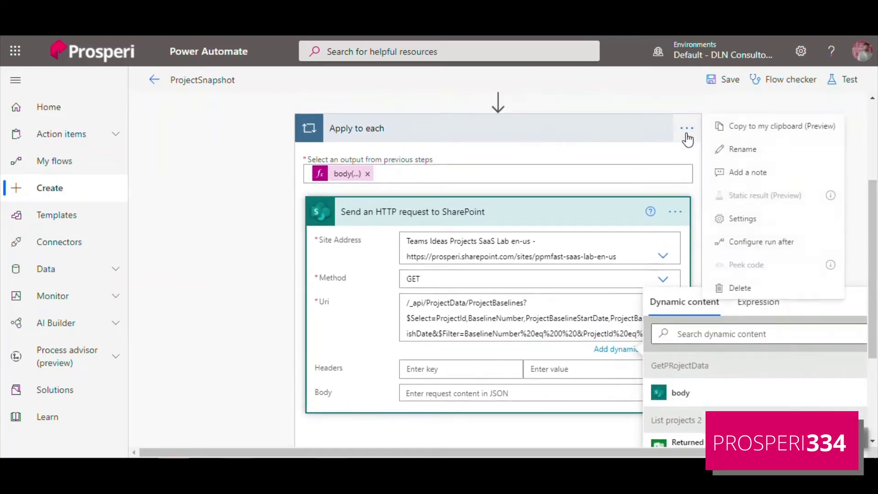
left_click(717, 151)
type("GetProject")
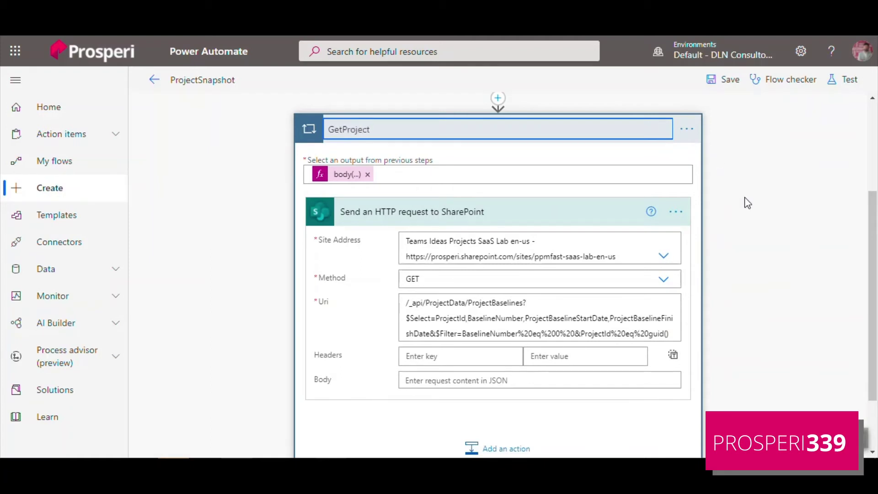
key("Return")
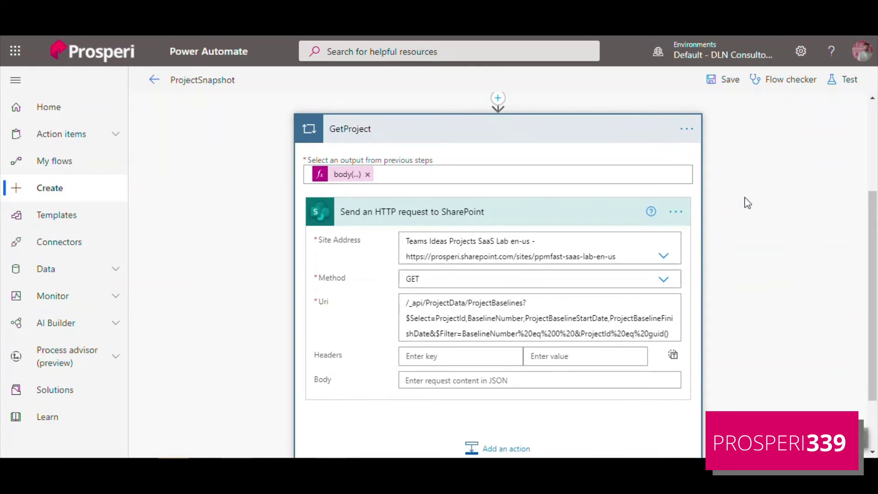
Put the expression items('GetProject')?['ProjectId'] inside the Uri's guid() filter
left_click(669, 334)
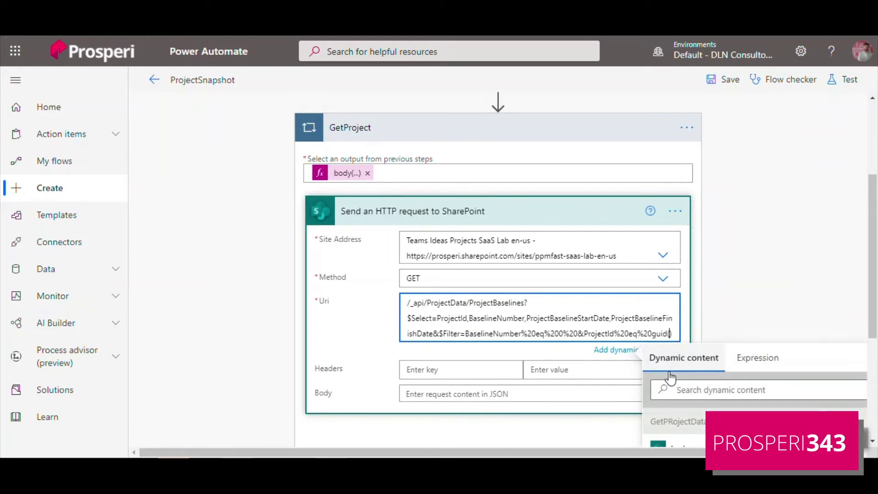
left_click(772, 360)
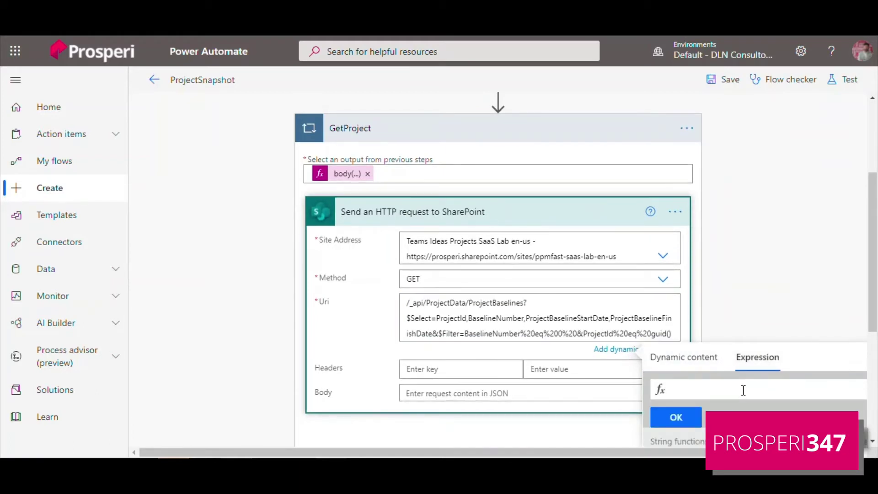
type("items(")
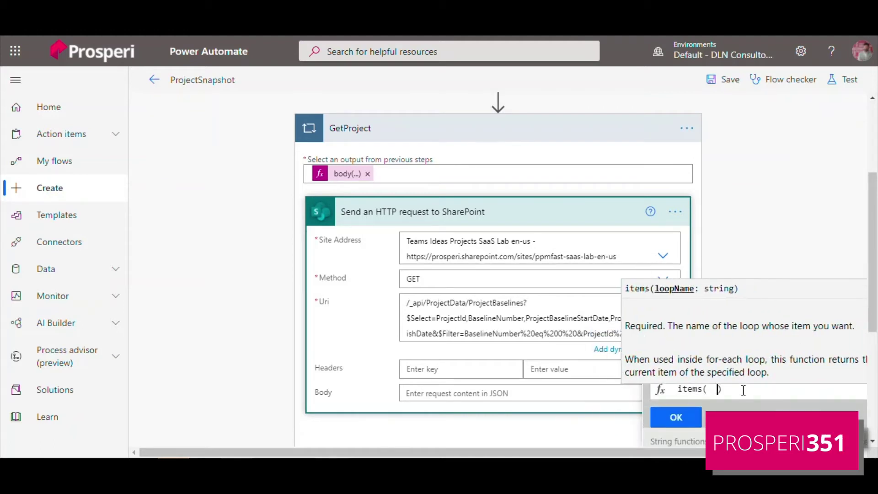
type(" GetProject")
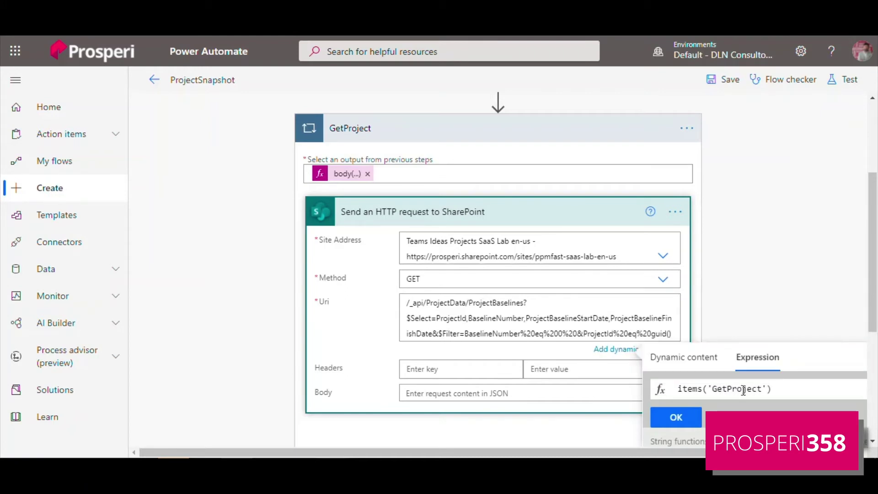
type("?['ProjectID")
key("BackSpace")
type("d")
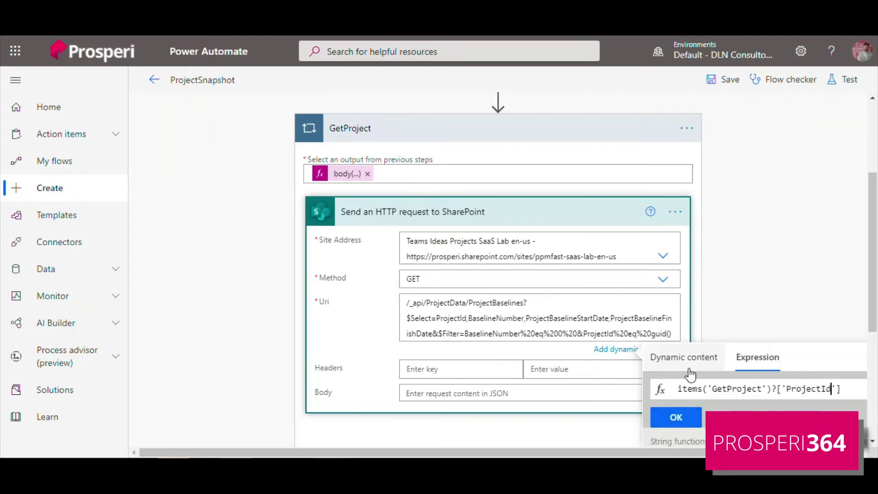
left_click(681, 417)
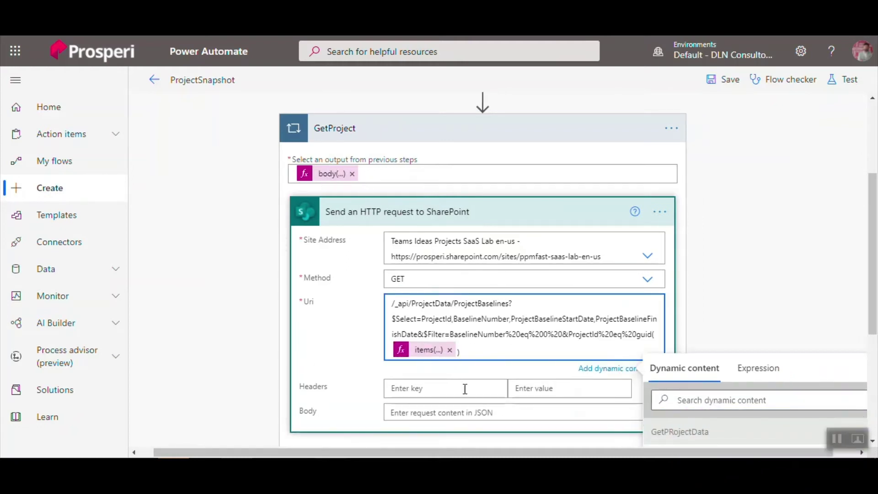
Add Content Type and Accept headers to the in-loop request, both application/json;odata=nometadata
key("alt+Tab")
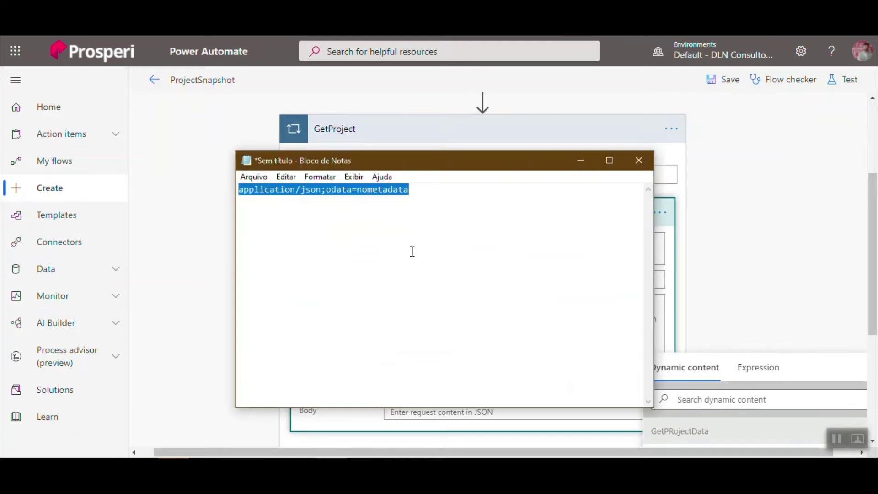
key("alt+Tab")
scroll(559, 275, "down", 2)
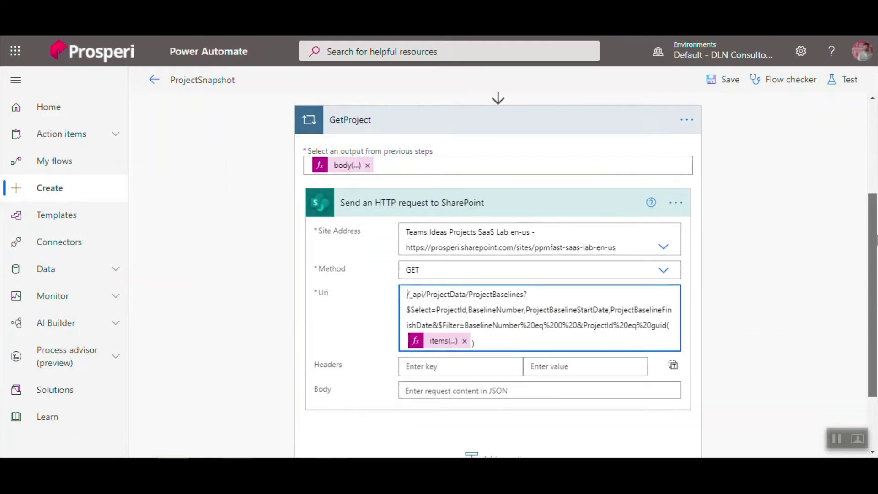
left_click(559, 282)
type("application/json;odata=nometadata")
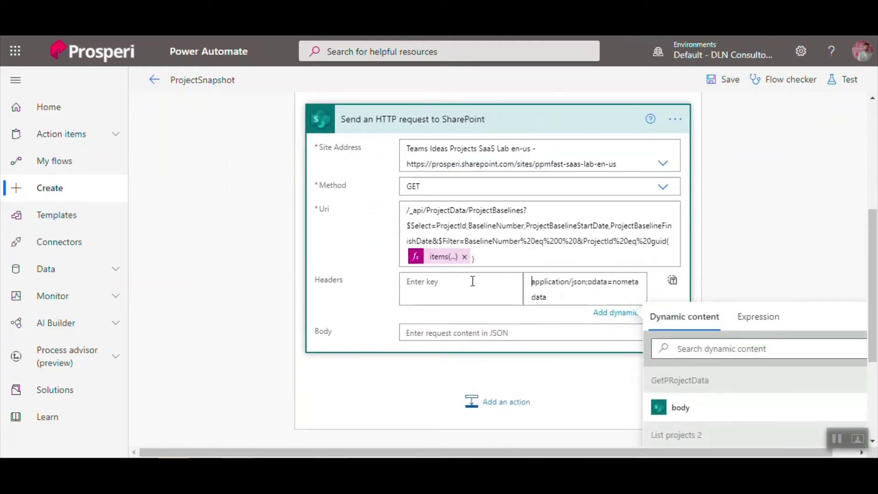
left_click(462, 281)
type("Content Type")
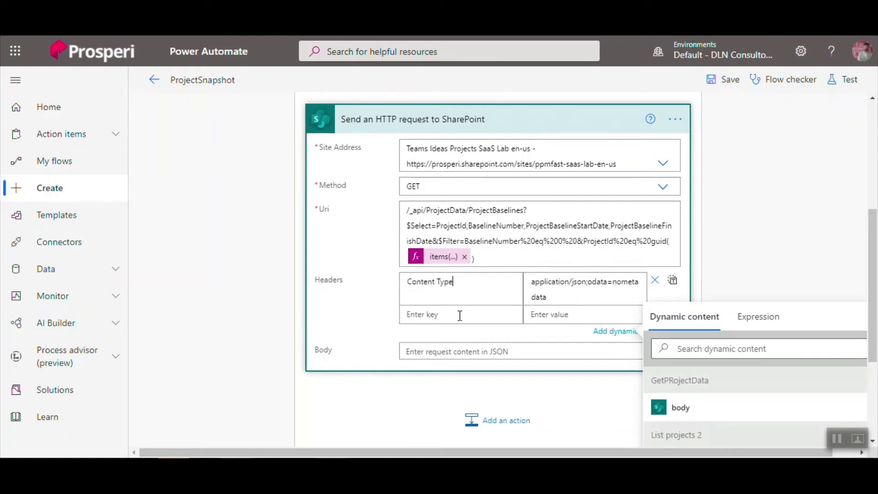
left_click(461, 315)
type("Accept")
left_click(542, 315)
type("application/json;odata=nometadata")
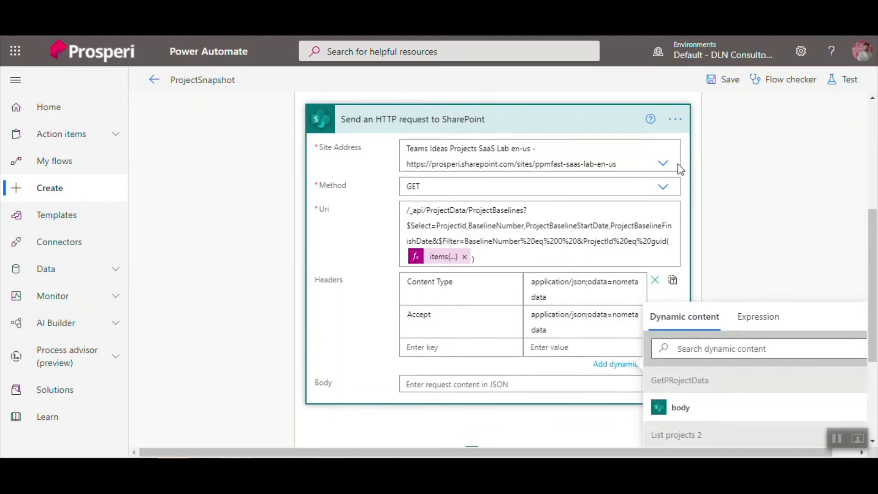
Rename the SharePoint request inside the GetProject loop to GetProjectBaselineData and collapse its card
left_click(675, 119)
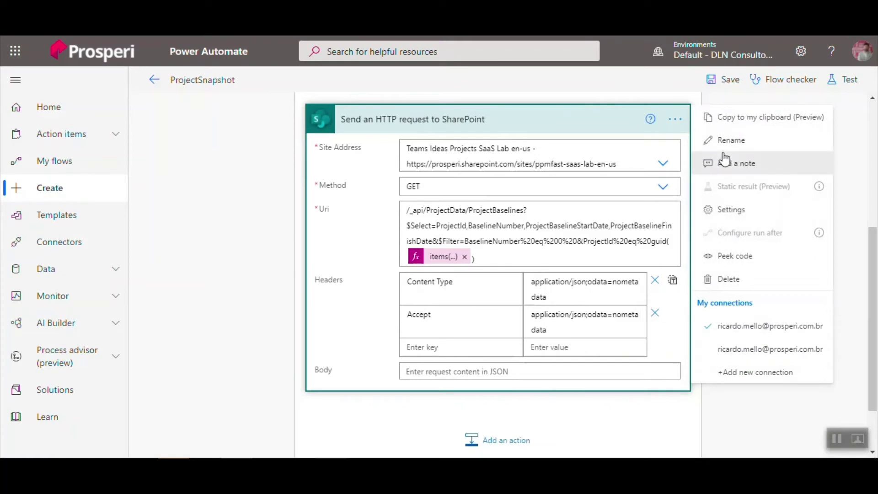
left_click(731, 140)
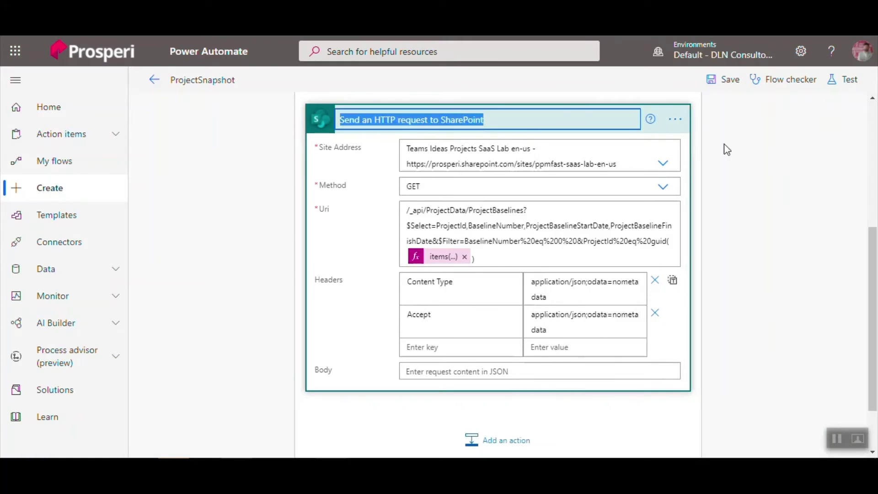
type("GetProjectBaselineD")
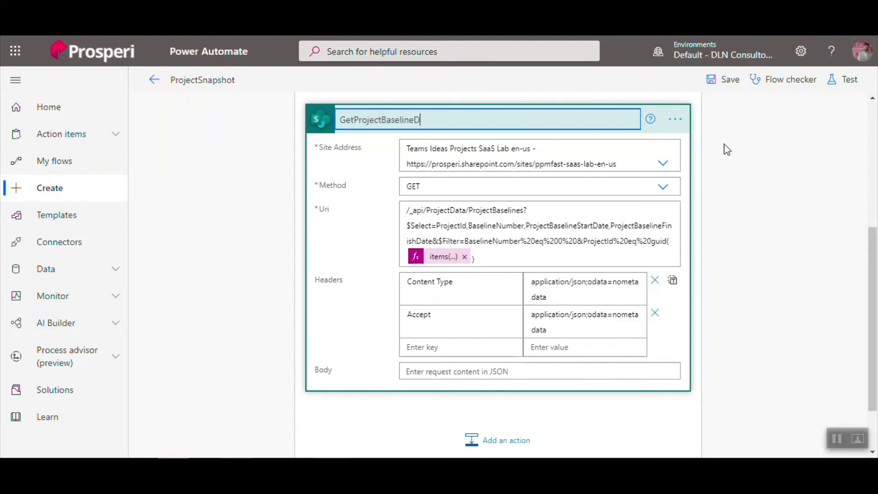
type("ata")
left_click(780, 191)
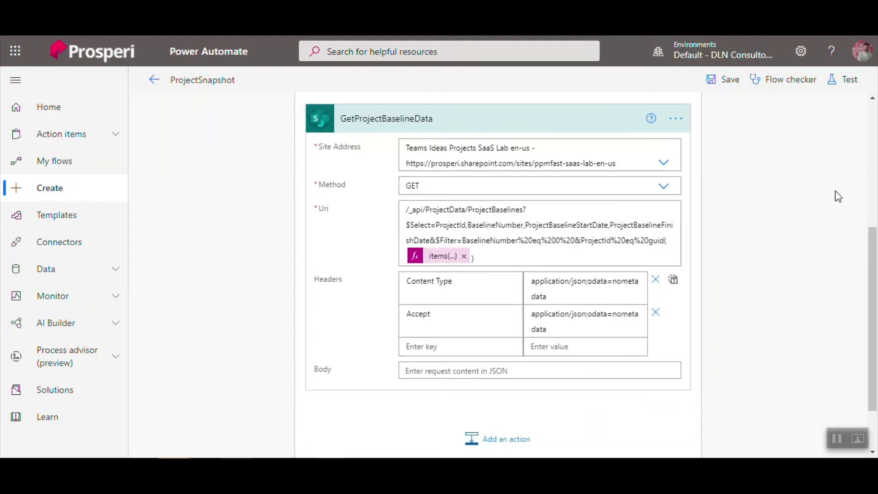
left_click(566, 122)
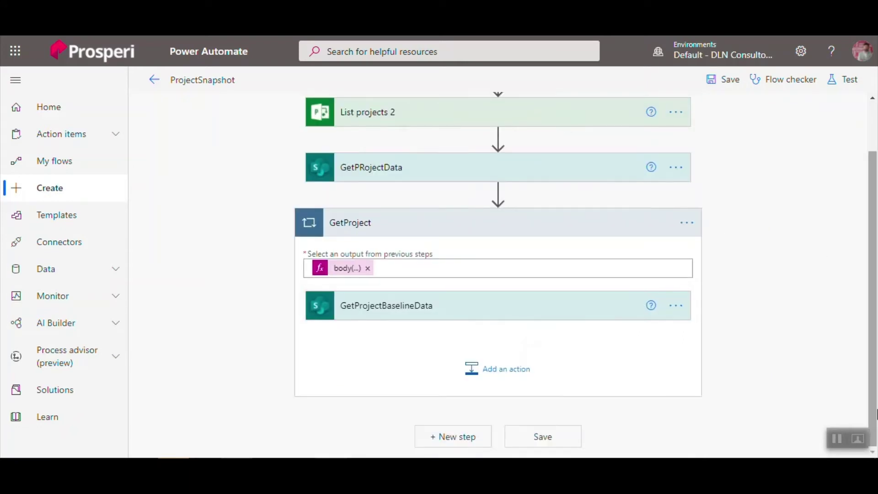
Add a Control > Apply to each loop inside the GetProject loop after GetProjectBaselineData
left_click(512, 369)
scroll(871, 294, "down", 4)
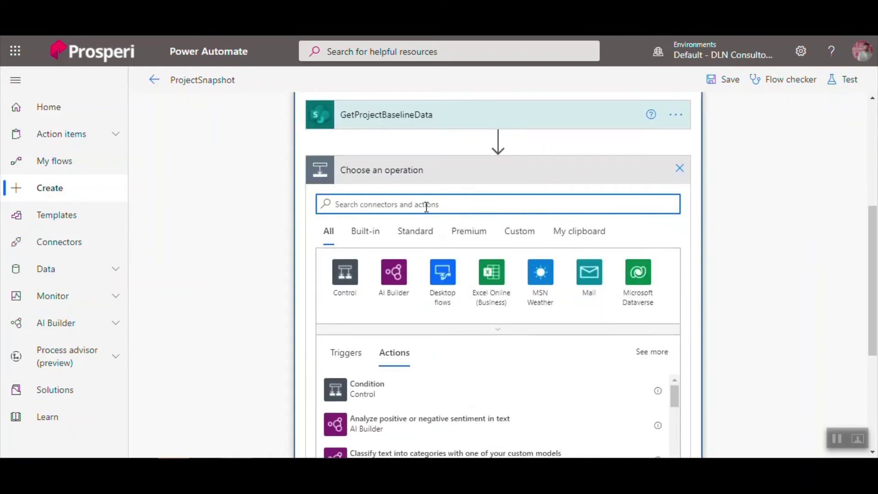
left_click(355, 276)
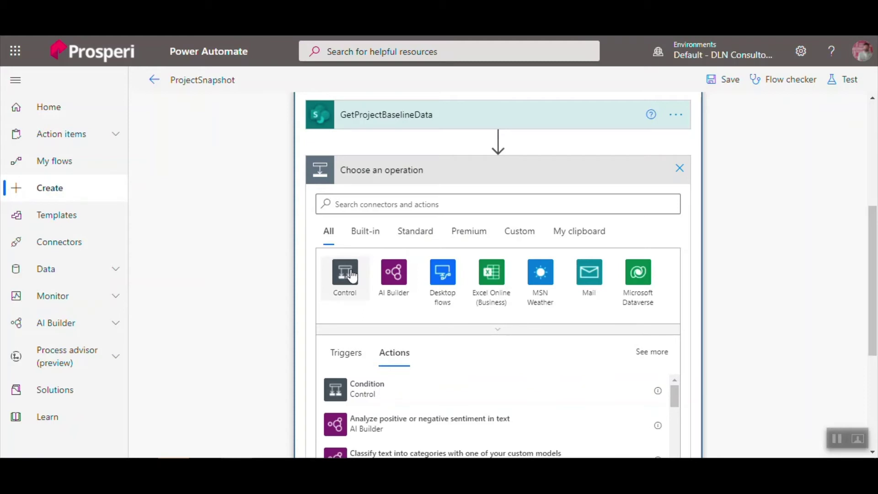
left_click(351, 276)
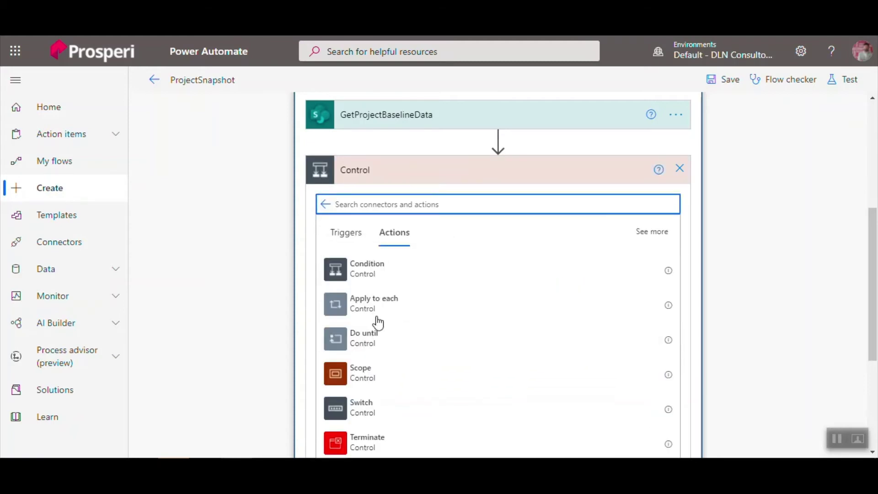
left_click(374, 303)
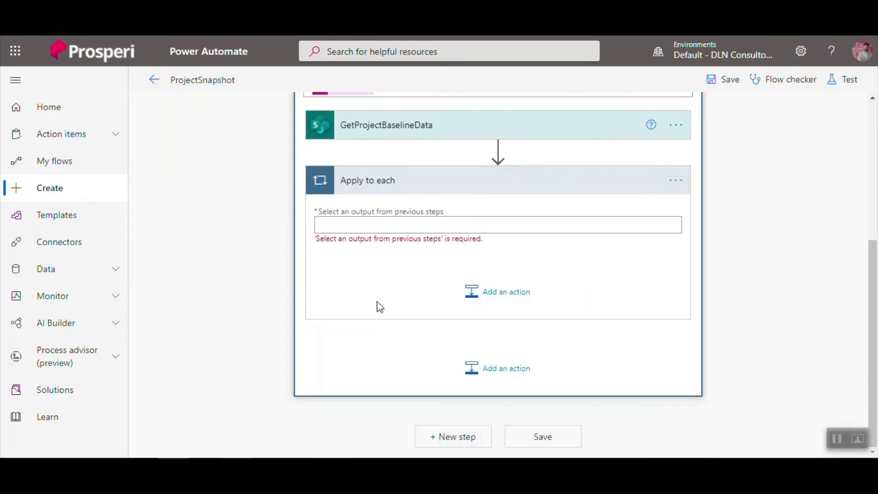
Set the loop's input to the expression body('GetPRojectBaselineData')['Value']
left_click(421, 228)
left_click(747, 264)
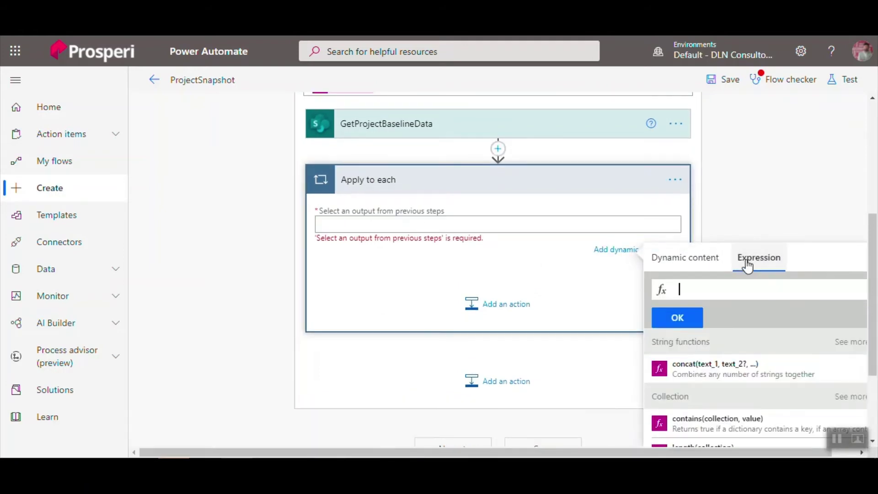
type("boy")
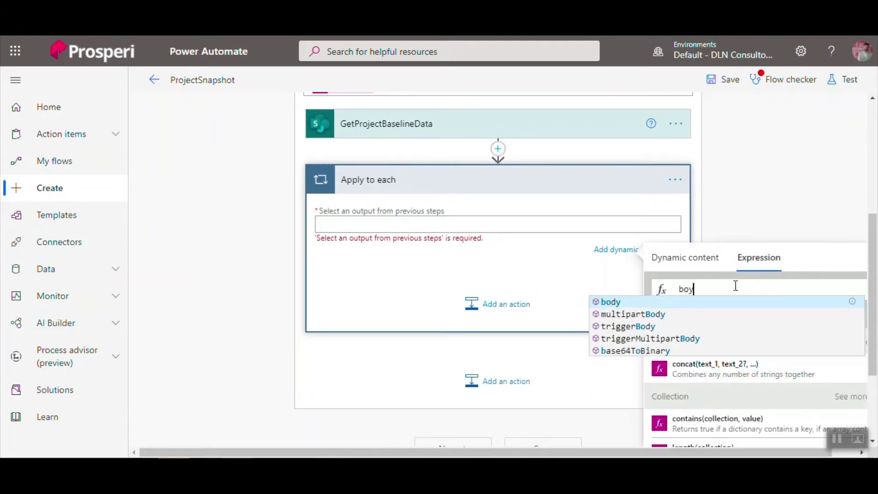
key("BackSpace")
type("dy(")
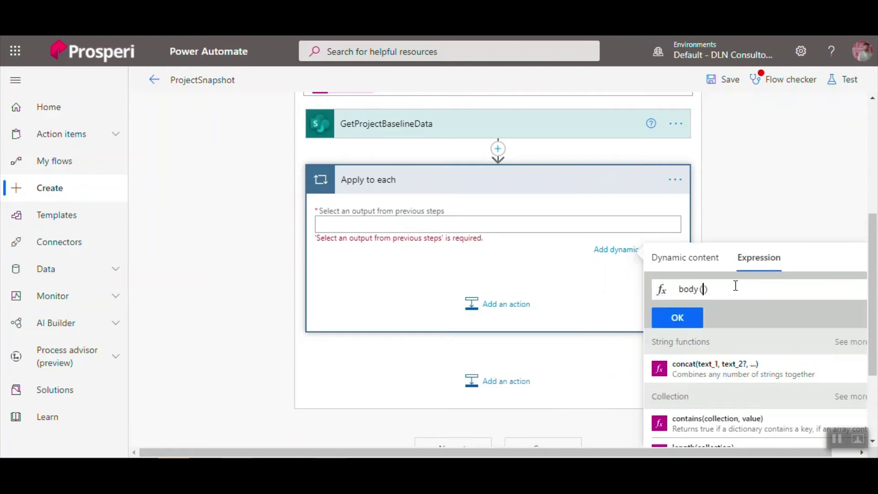
scroll(874, 254, "up", 2)
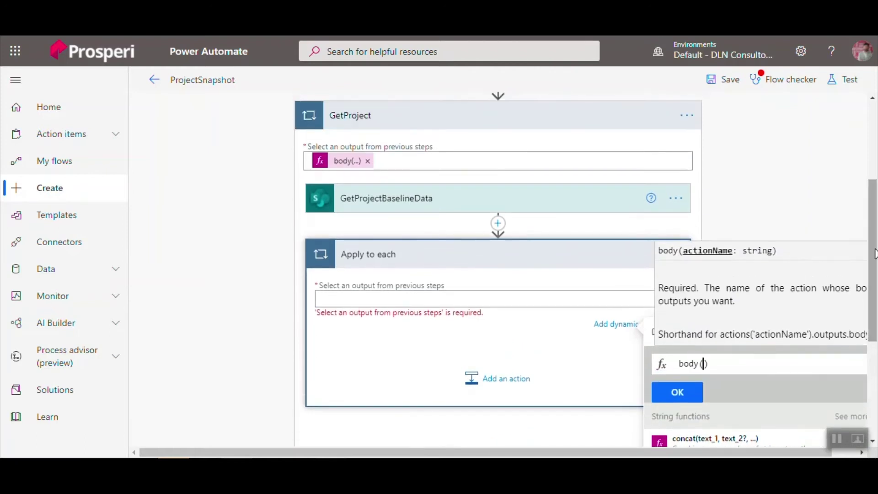
type("'GetPR")
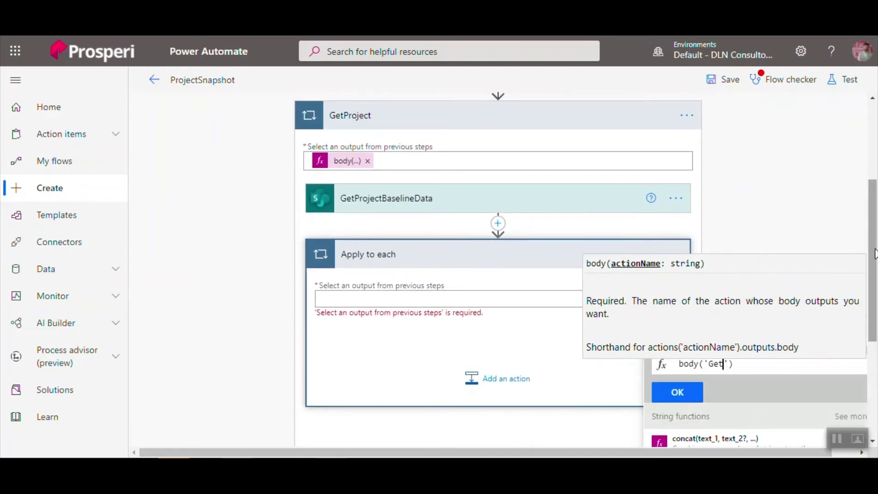
type("ojectBaselineData")
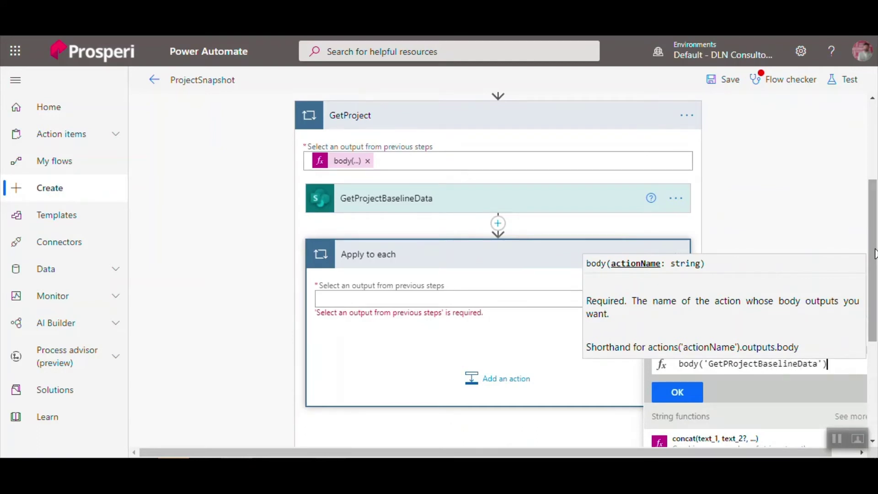
key("End")
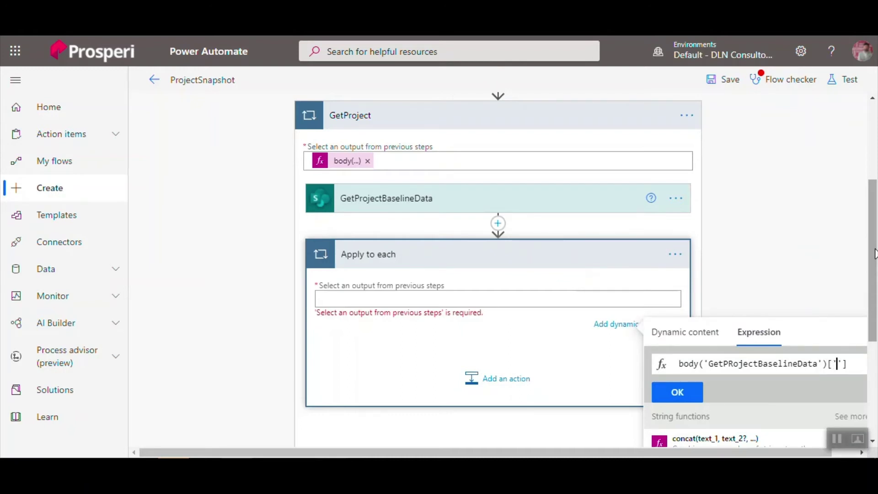
type("['Value")
left_click(701, 395)
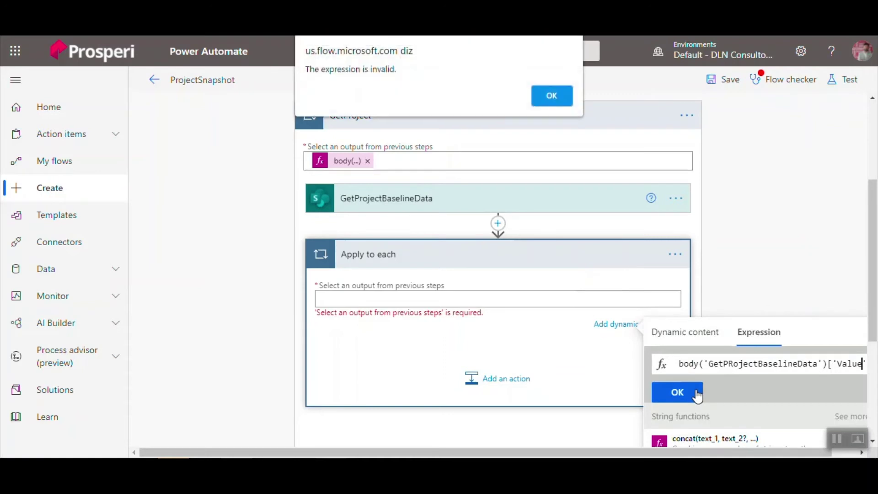
left_click(554, 93)
left_click(678, 387)
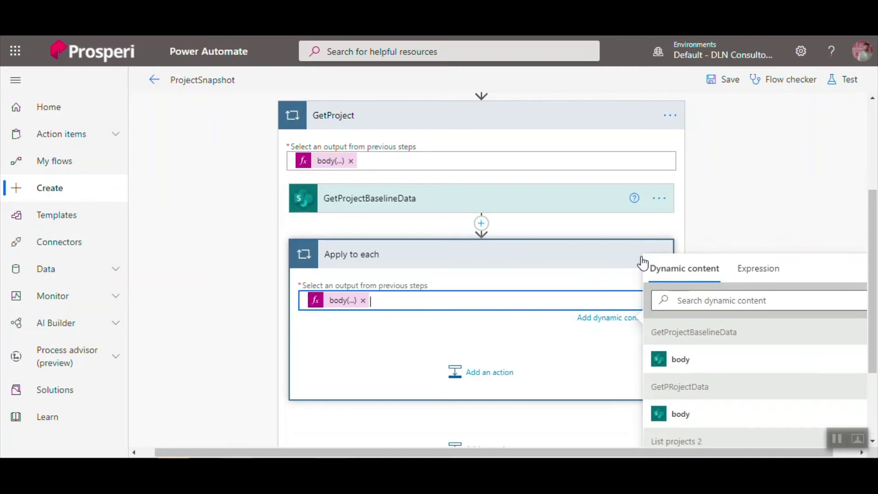
Rename the new Apply to each loop to GetBaselines
left_click(663, 249)
left_click(676, 255)
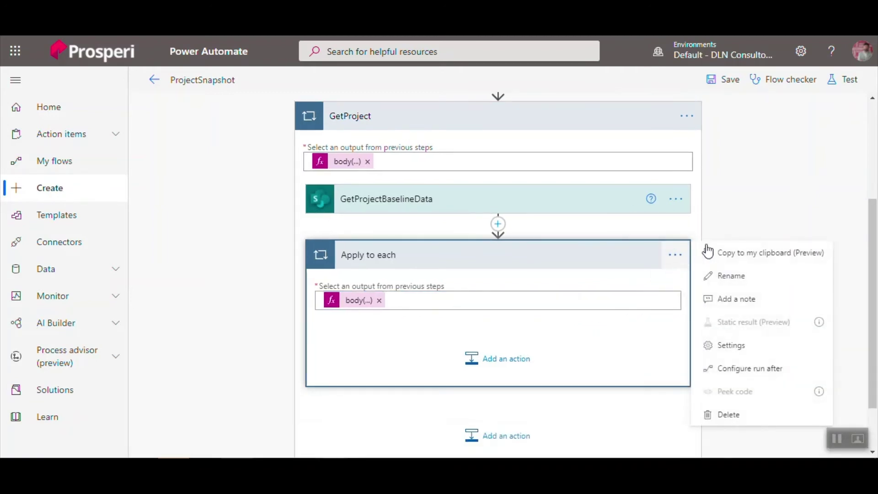
left_click(718, 276)
type("GetBaselines")
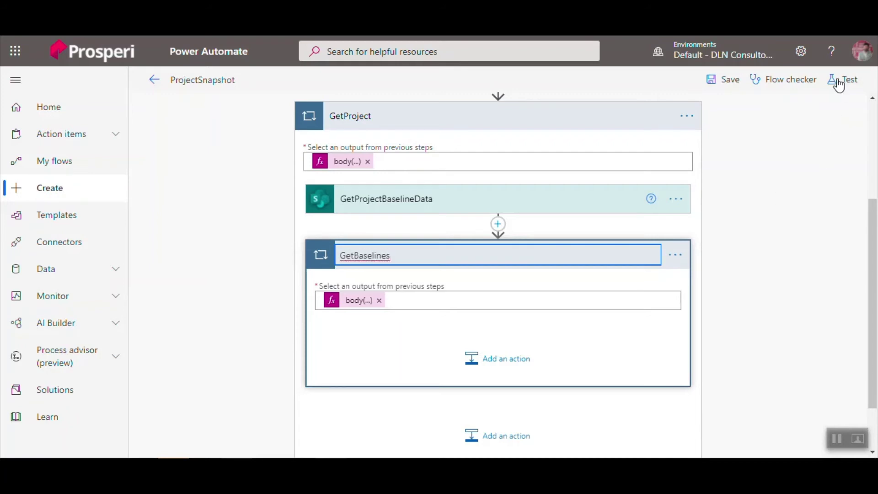
Save and test-run the flow, then inspect the GetProject and GetBaselines loop run details
left_click(839, 81)
left_click(717, 436)
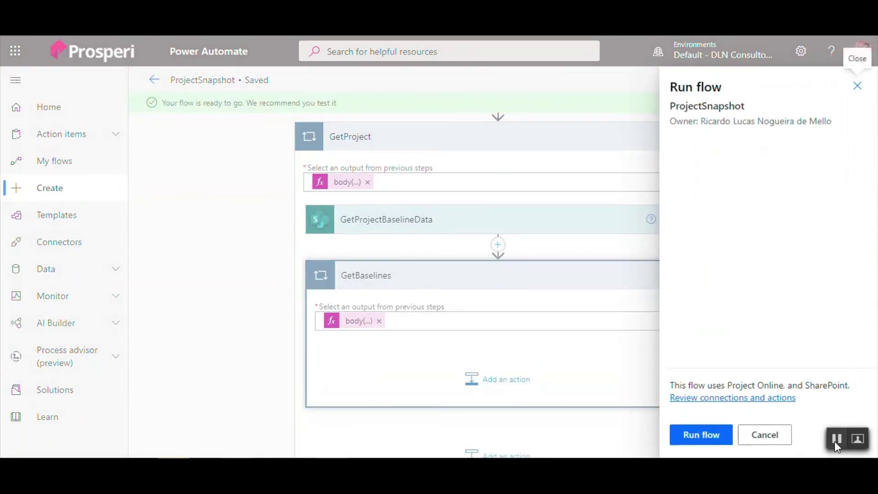
left_click(716, 441)
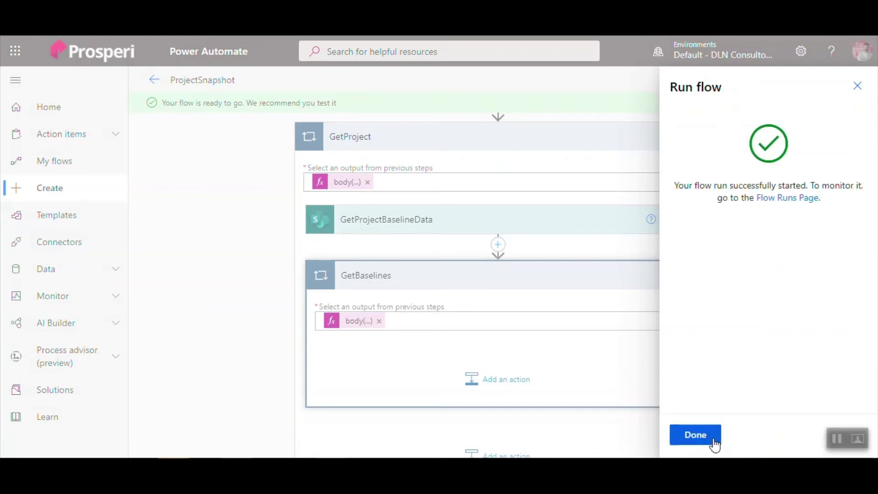
left_click(707, 440)
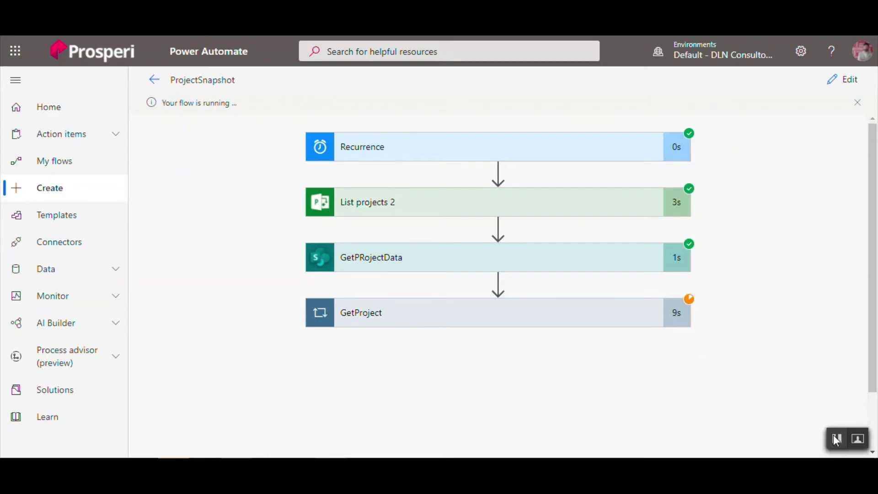
left_click(530, 321)
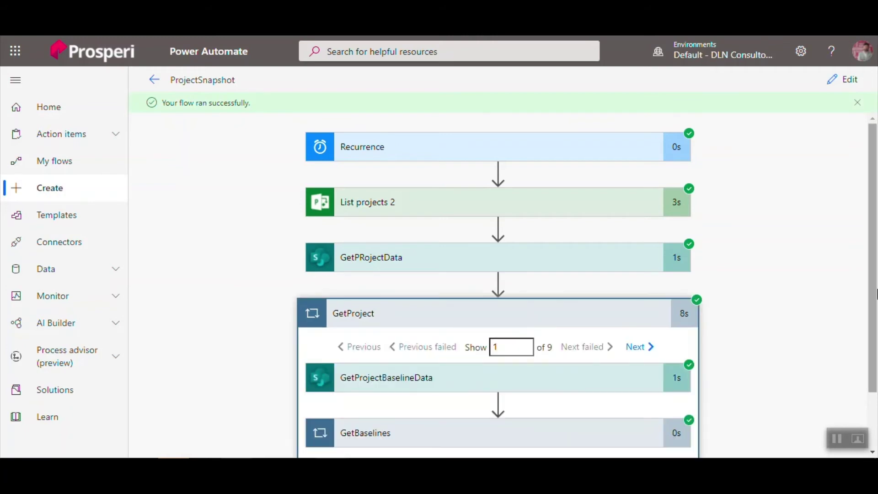
scroll(664, 379, "down", 2)
left_click(583, 380)
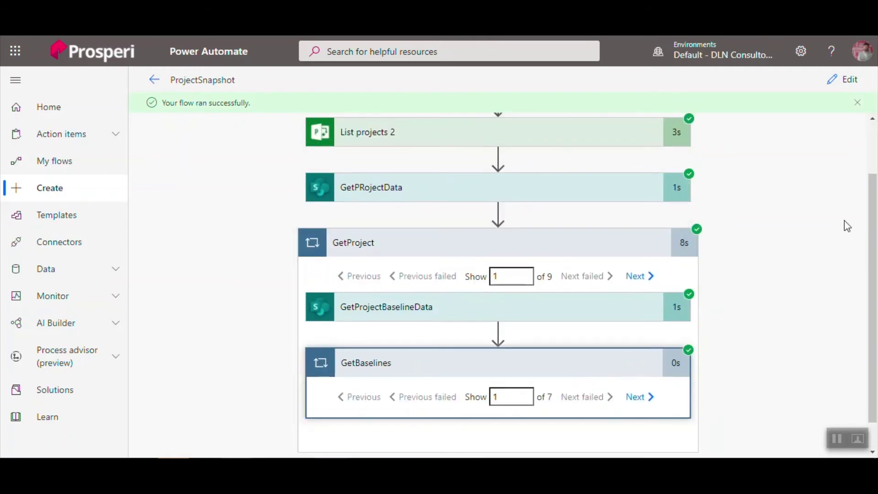
Add a SharePoint 'Create item' action inside the GetBaselines loop
left_click(843, 80)
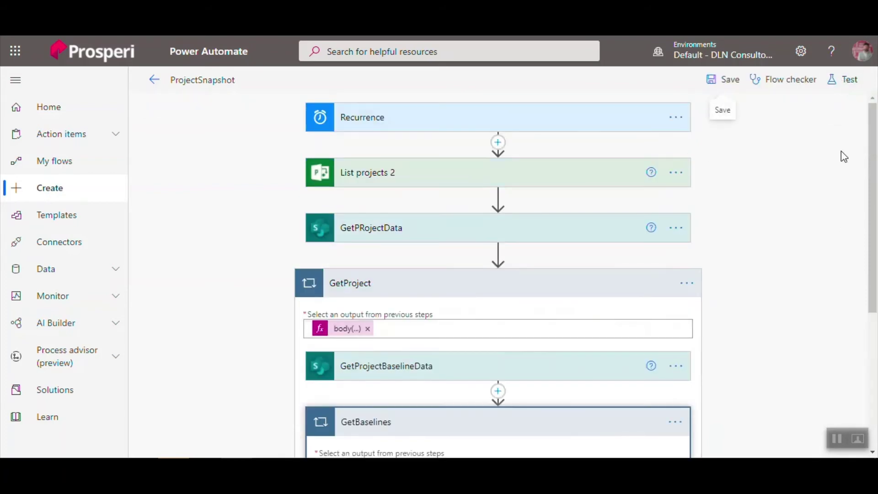
scroll(554, 310, "down", 5)
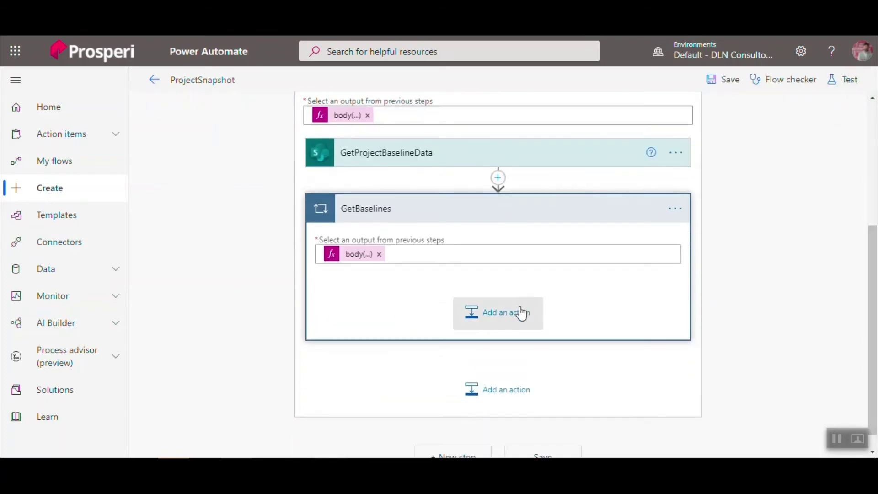
left_click(521, 312)
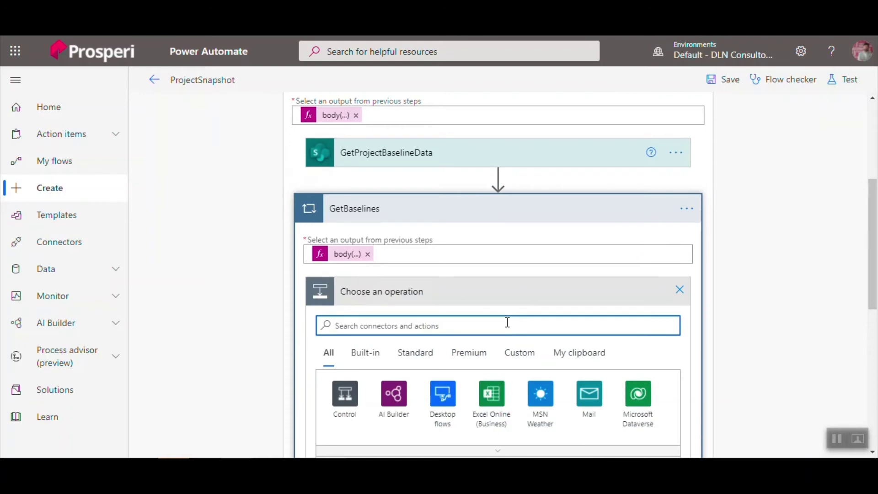
type("c")
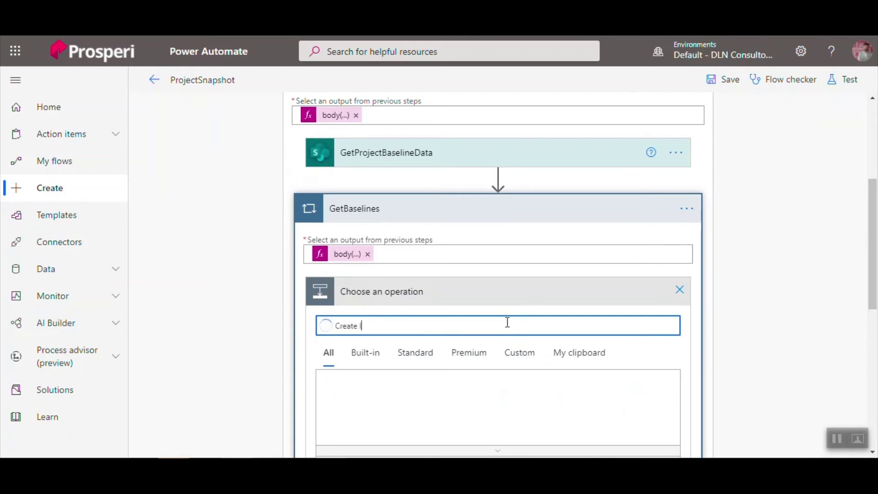
type("reate Item")
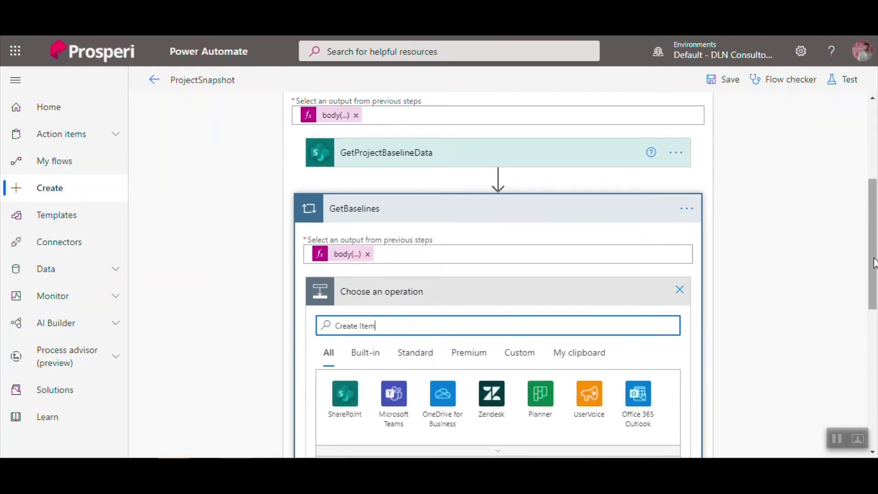
scroll(874, 329, "down", 2)
scroll(874, 329, "down", 3)
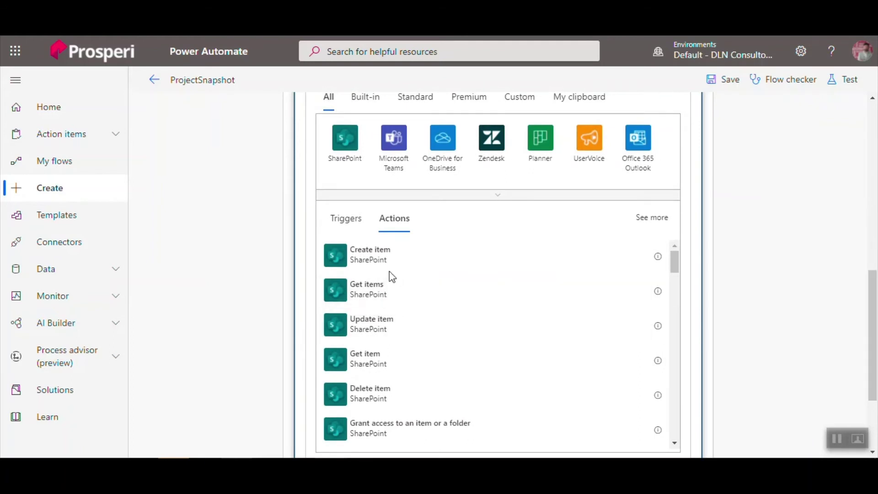
left_click(391, 263)
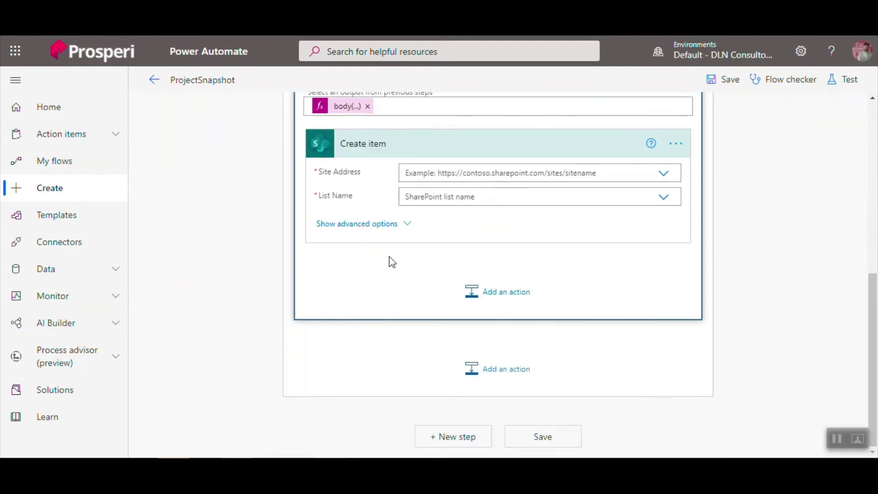
Point Create item at the Teams Ideas Projects SaaS Lab en-us site and the SnapShot Data list
left_click(665, 175)
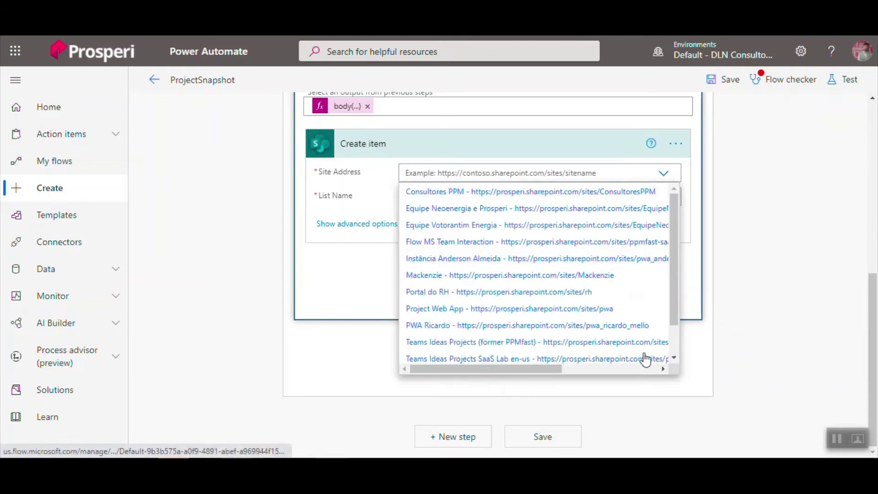
left_click(646, 360)
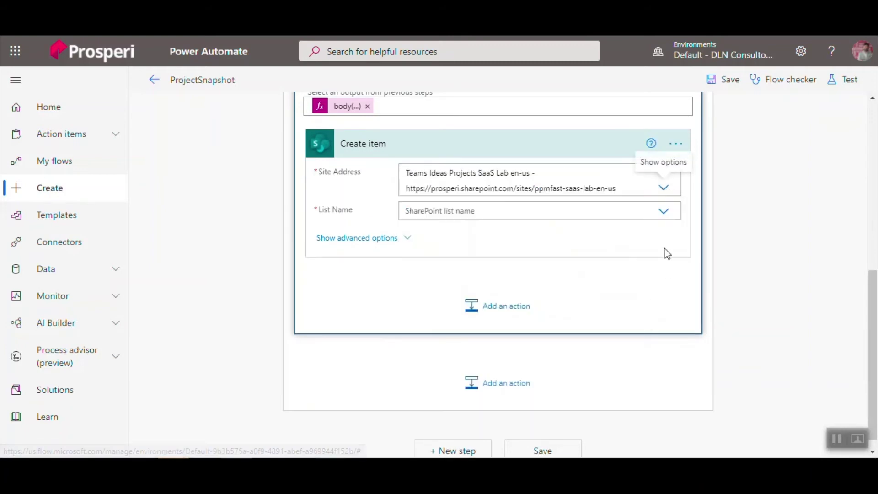
left_click(666, 213)
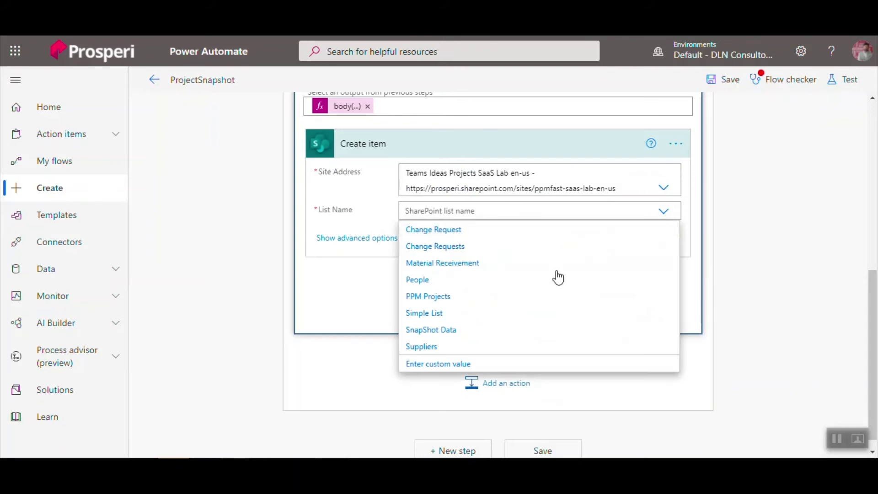
left_click(452, 331)
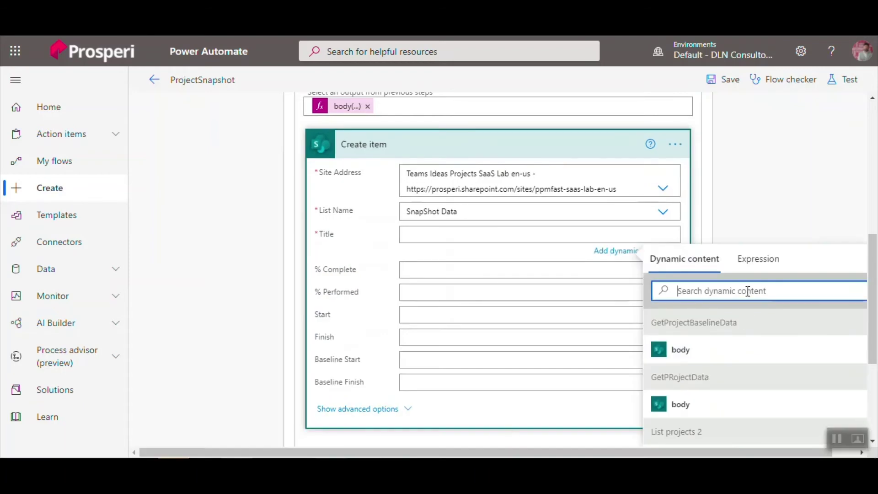
Fill Title with the expression Items('GetPRoject')['ProjectName'] and copy it for reuse
left_click(757, 265)
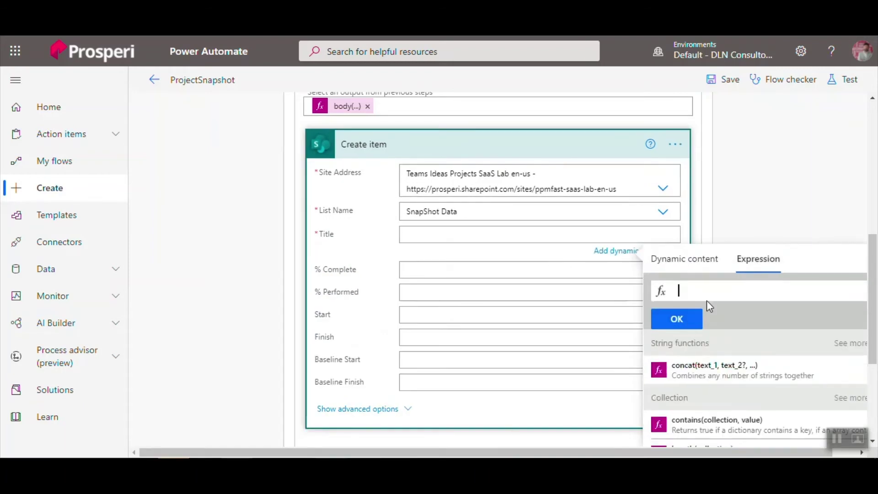
type("Item")
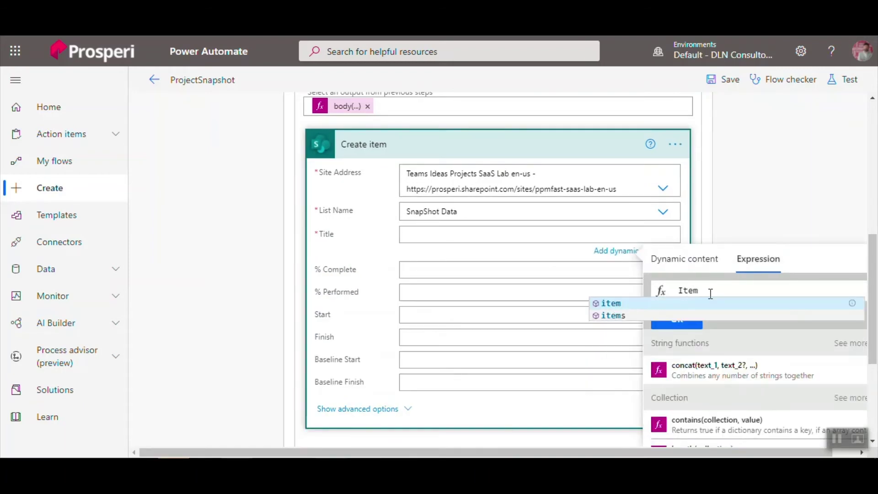
type("s(")
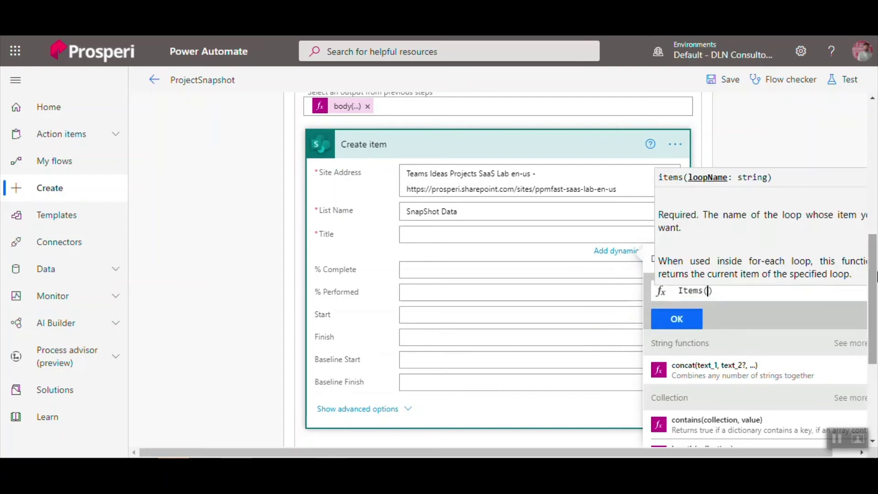
type("'")
mouse_move(874, 282)
left_mouse_down()
mouse_move(875, 202)
mouse_move(875, 294)
left_mouse_up()
type("GetPRoject")
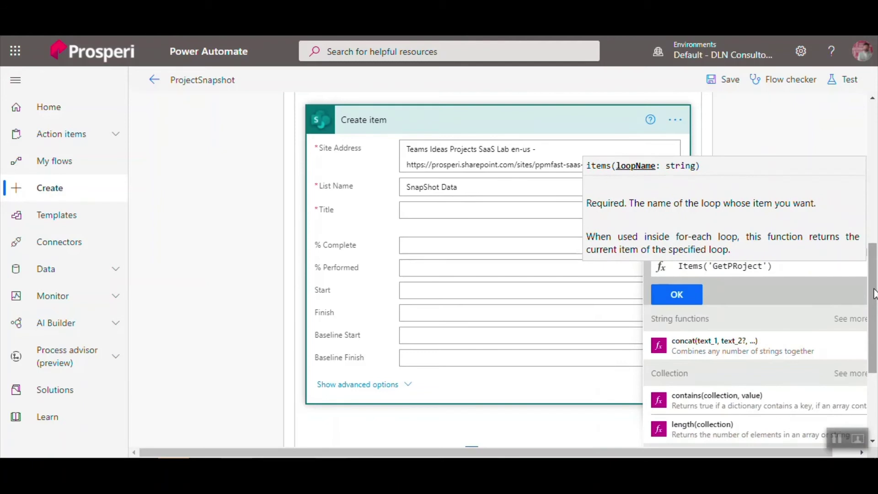
key("Right")
key("Right")
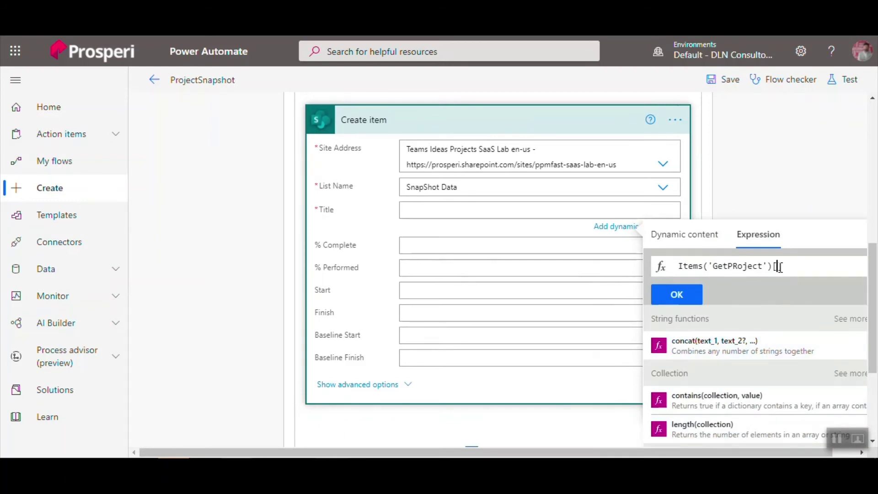
type("ProjectName")
left_click_drag(847, 267, 679, 271)
key("ctrl+c")
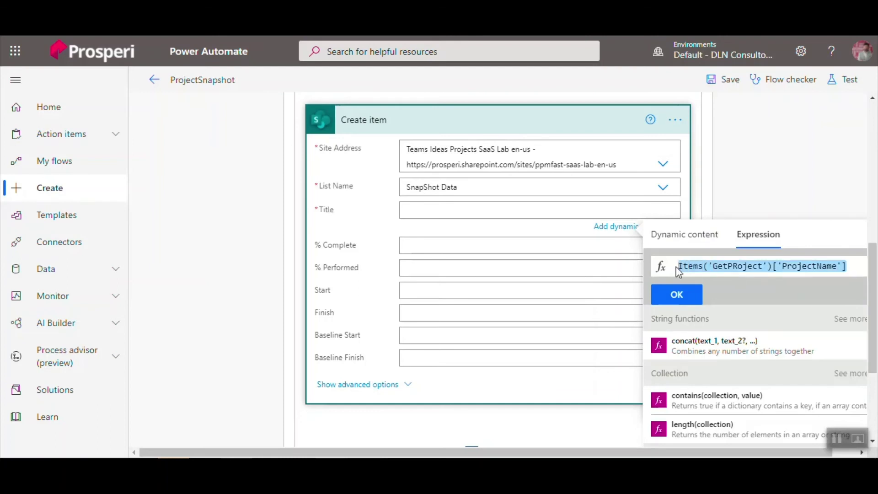
left_click(677, 296)
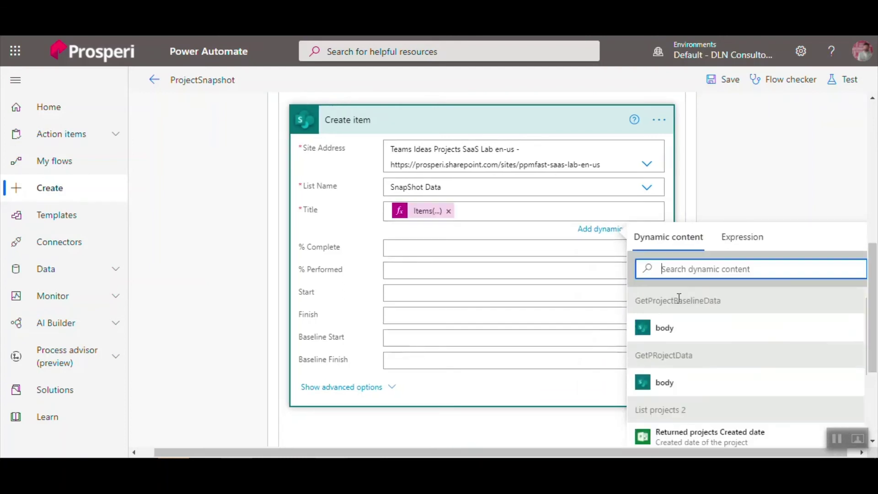
Fill % Complete with the GetPRoject item's percent-completed property expression
left_click(490, 247)
left_click(744, 264)
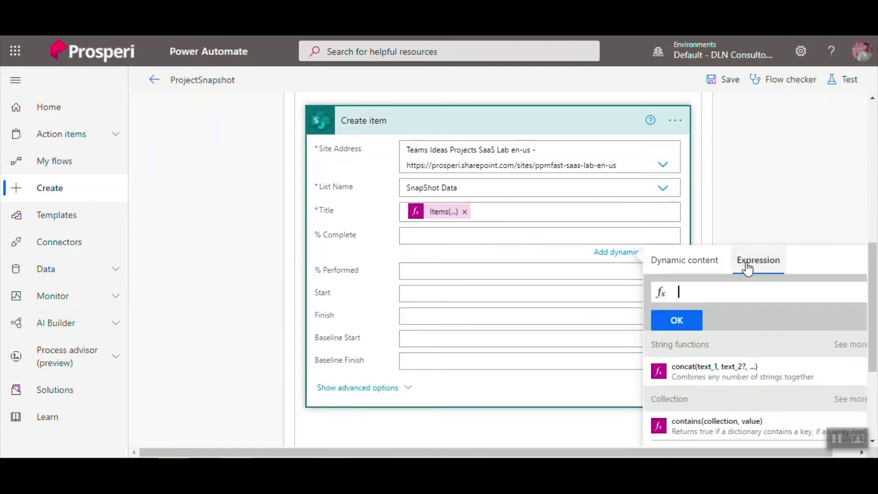
key("ctrl+v")
left_click_drag(817, 292, 834, 292)
type("Percente")
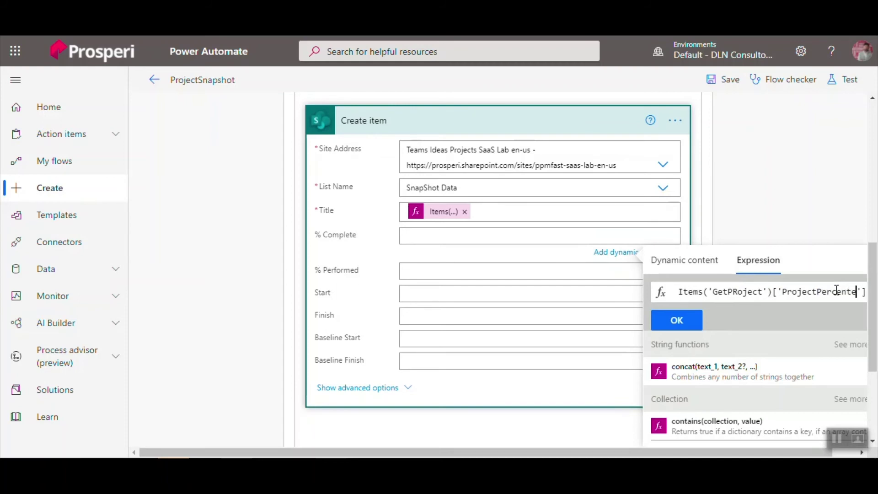
key("BackSpace")
type("Compeleted")
left_click(696, 325)
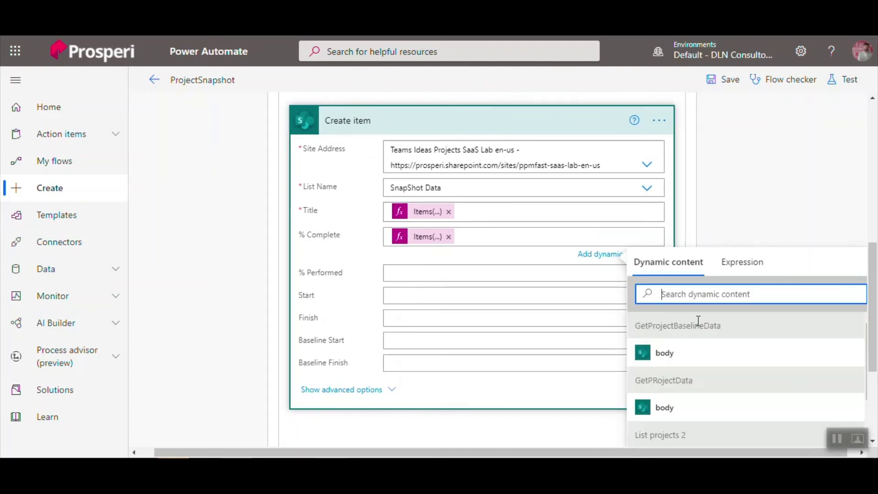
Fill % Performed with the GetPRoject item's Performed property expression
left_click(451, 275)
left_click(770, 284)
key("ctrl+v")
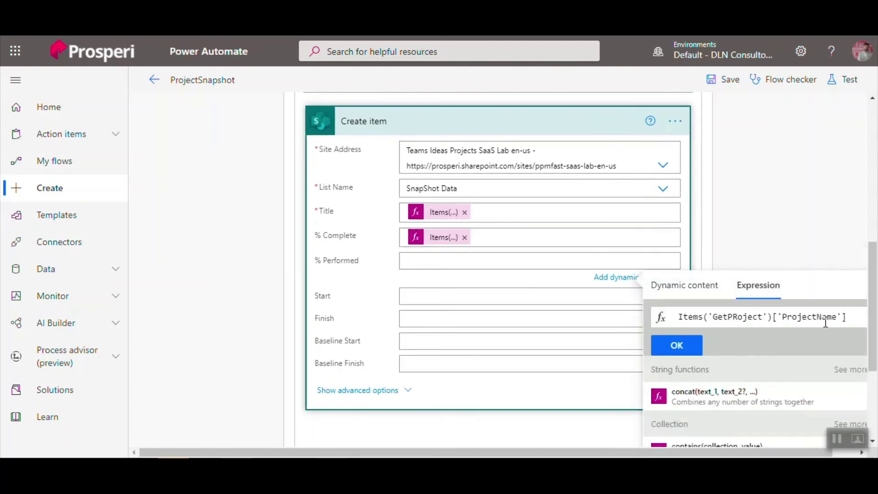
left_click_drag(840, 317, 785, 317)
type("Performed")
left_click(676, 348)
Fill Start with the expression for the GetPRoject item's ProjectStartDate
left_click(468, 300)
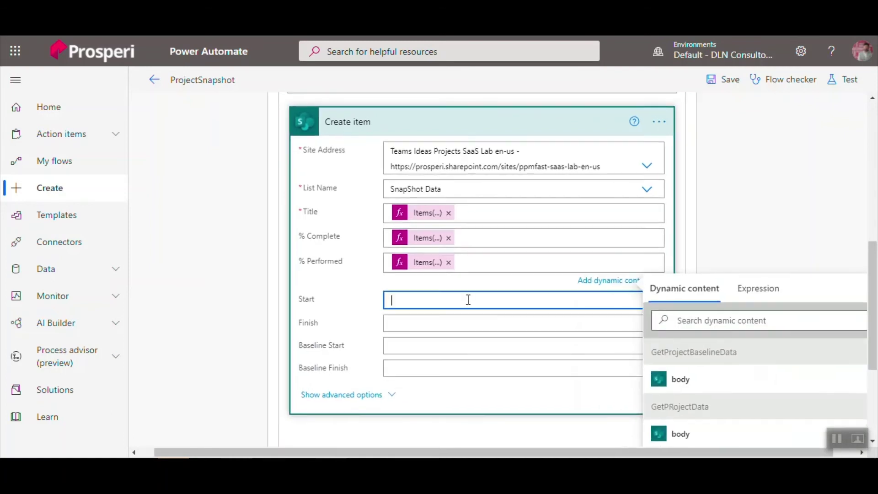
left_click(752, 312)
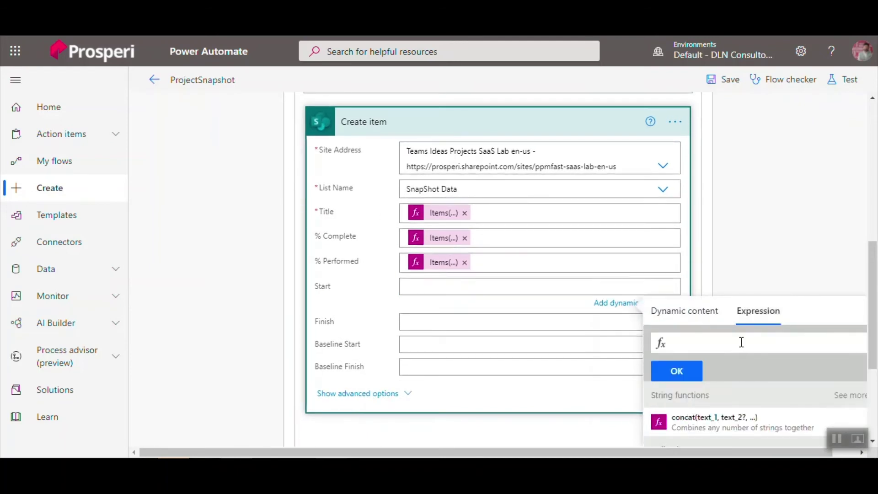
left_click(741, 342)
key("ctrl+v")
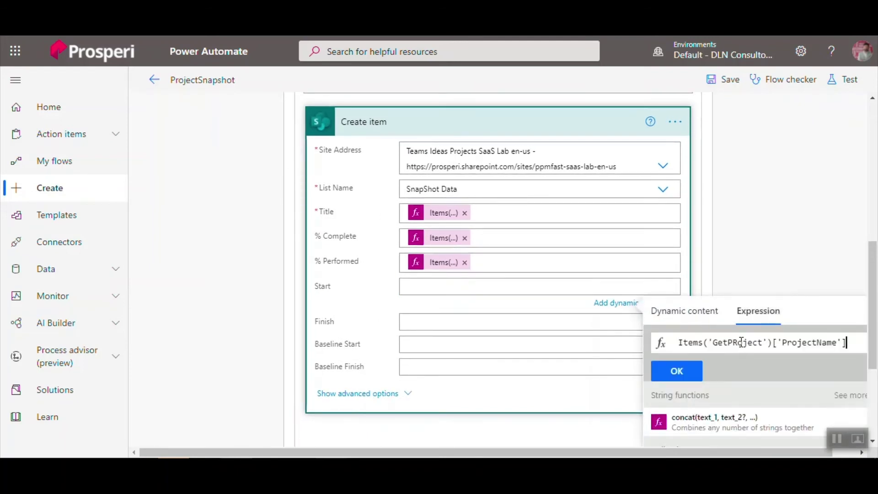
double_click(816, 342)
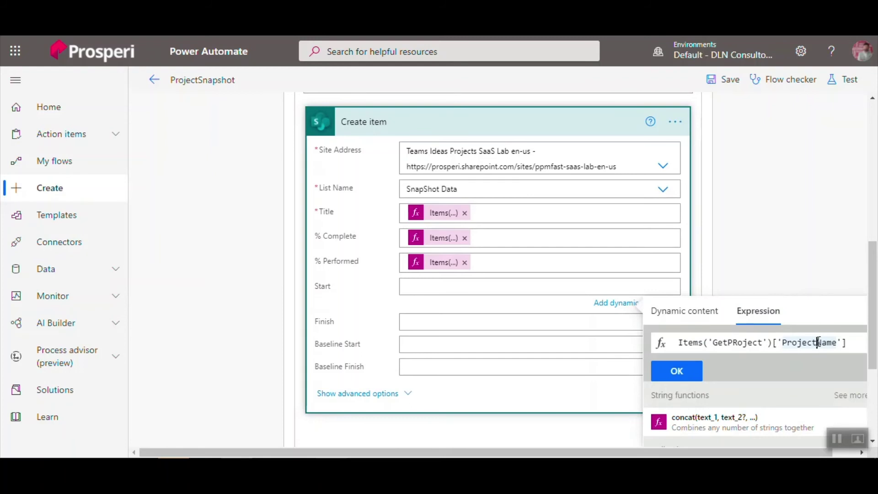
left_click_drag(818, 342, 837, 343)
type("StartDat")
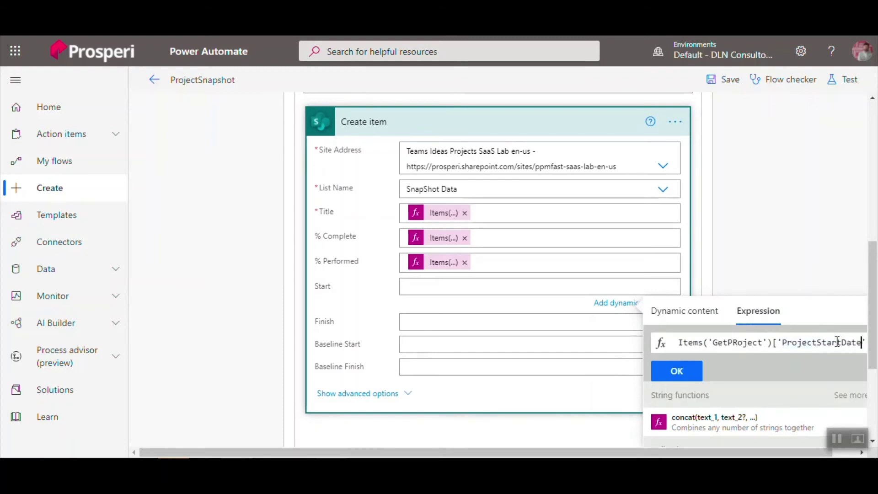
type("e")
left_click(681, 371)
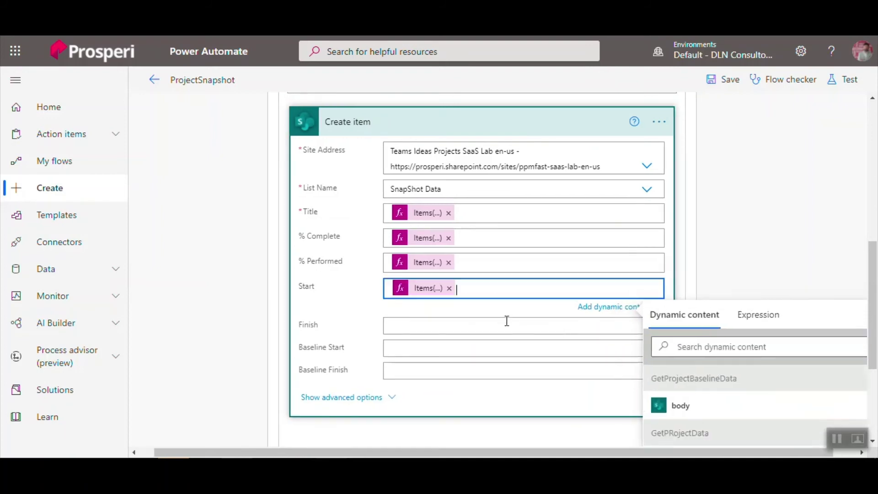
Fill Finish with the expression for the GetPRoject item's ProjectFinishDate
left_click(505, 322)
left_click(743, 339)
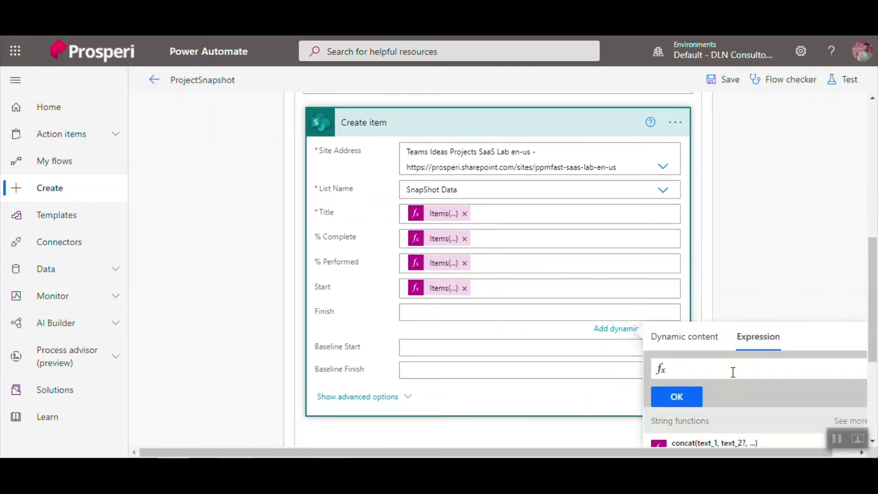
key("ctrl+v")
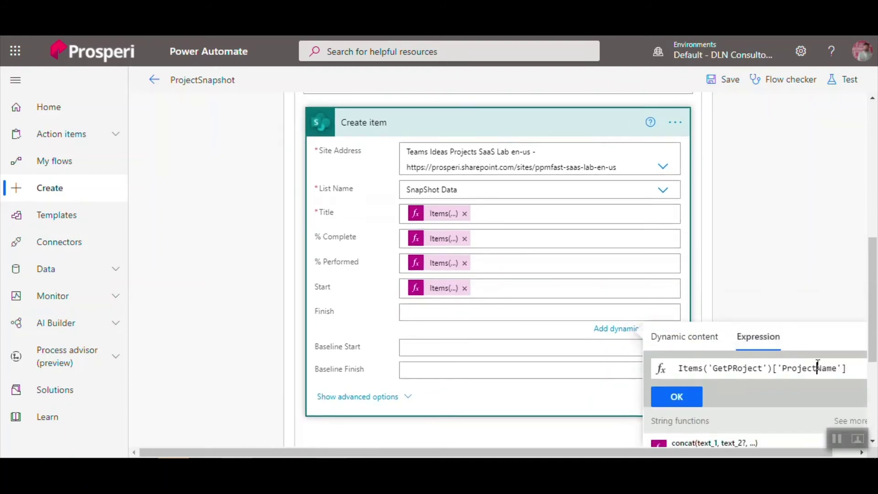
left_click_drag(819, 367, 837, 367)
type("FinishDate")
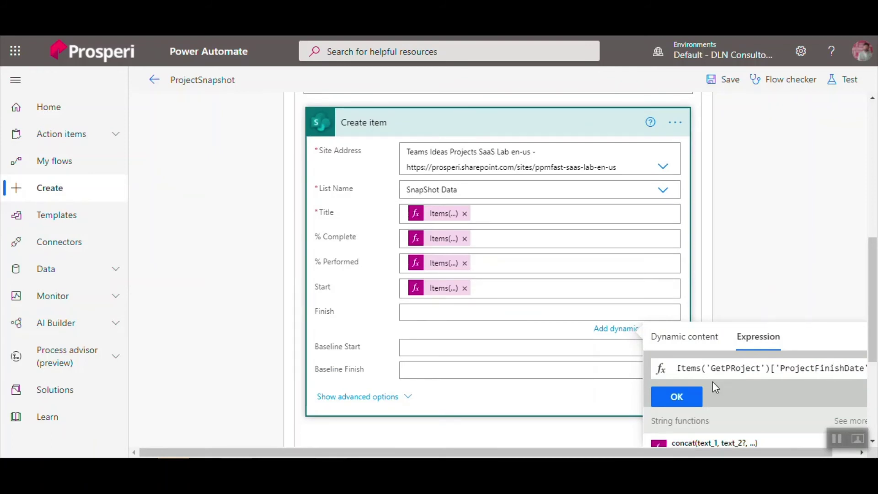
left_click(691, 396)
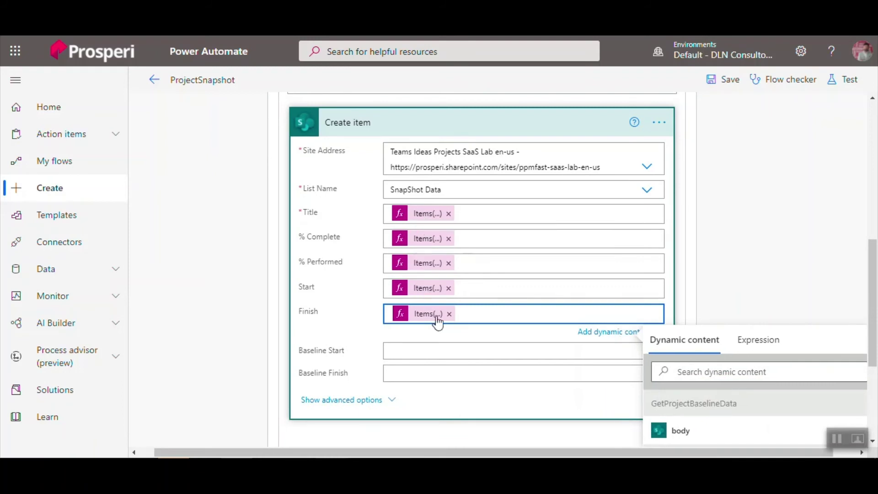
Fill Baseline Start with an expression referencing ProjectBaselineStartDate and copy it
left_click(442, 350)
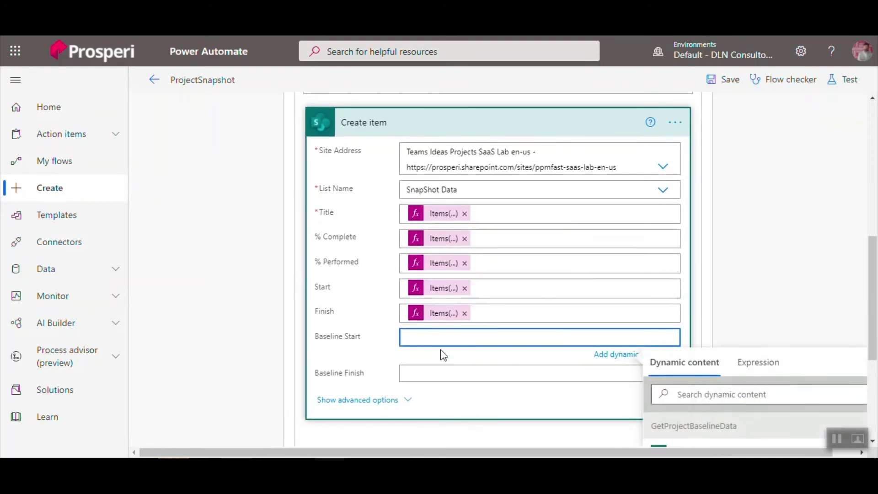
left_click_drag(872, 350, 873, 369)
left_click(759, 311)
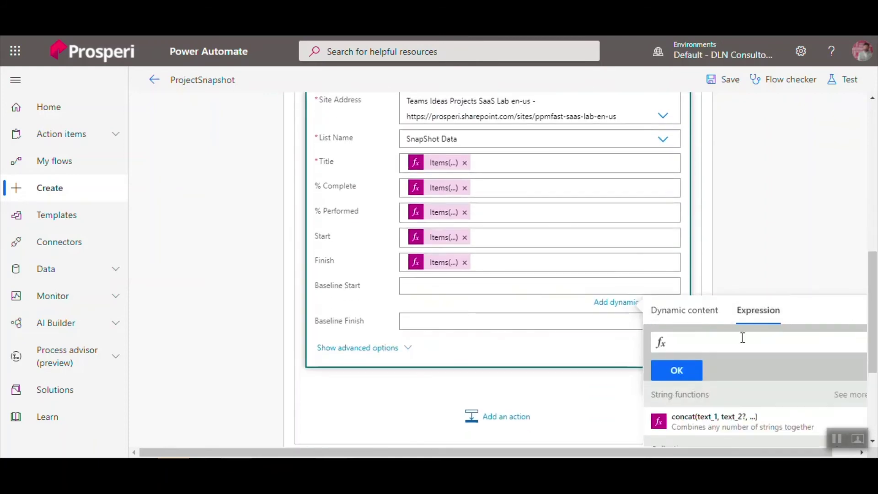
key("ctrl+v")
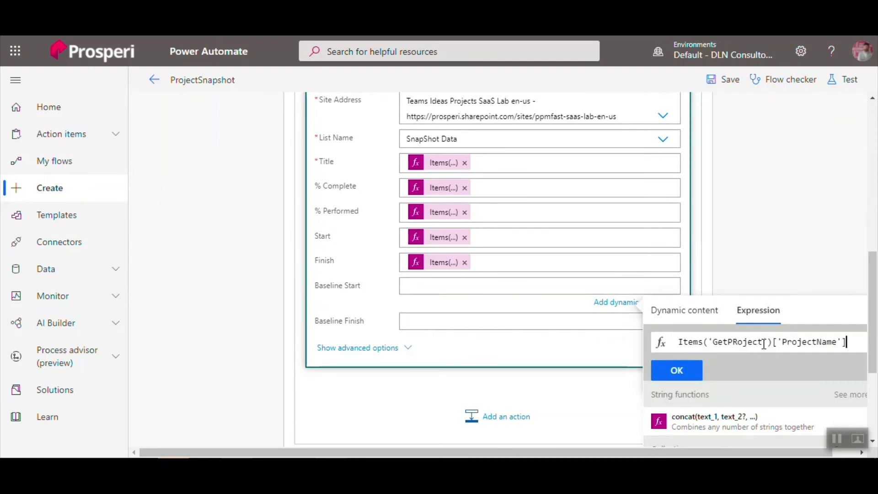
double_click(745, 342)
scroll(873, 328, "up", 6)
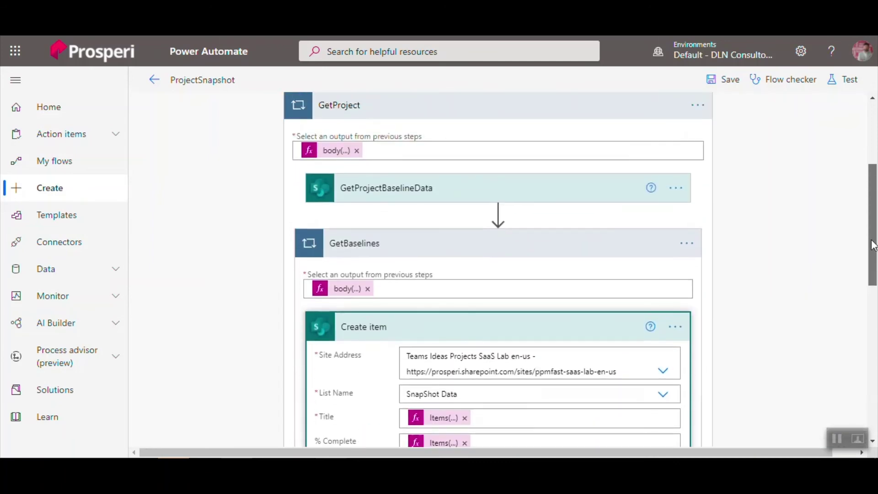
scroll(874, 329, "down", 6)
key("Right")
type("BaselineD")
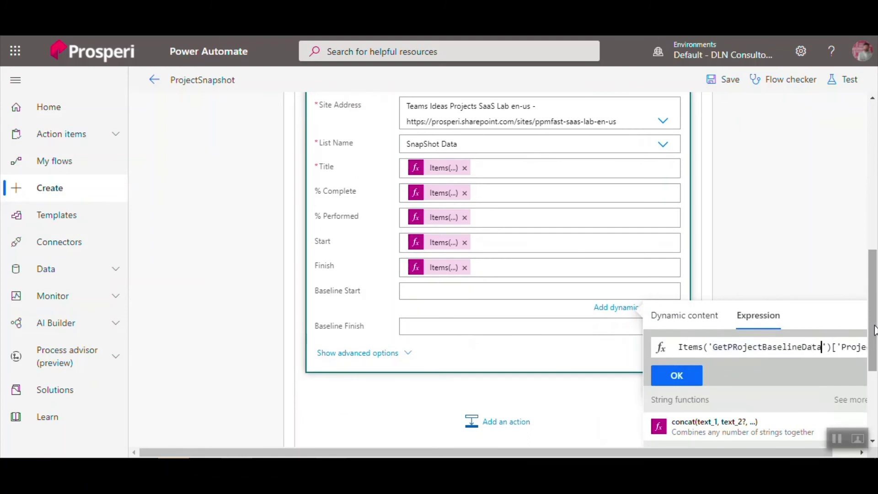
key("Right")
key("Right")
key("Right")
key("Right")
key("Right")
key("Right")
key("End")
key("Left")
key("Left")
key("ctrl+shift+Left")
key("Right")
key("shift+Left")
key("shift+Left")
key("shift+Left")
key("shift+Left")
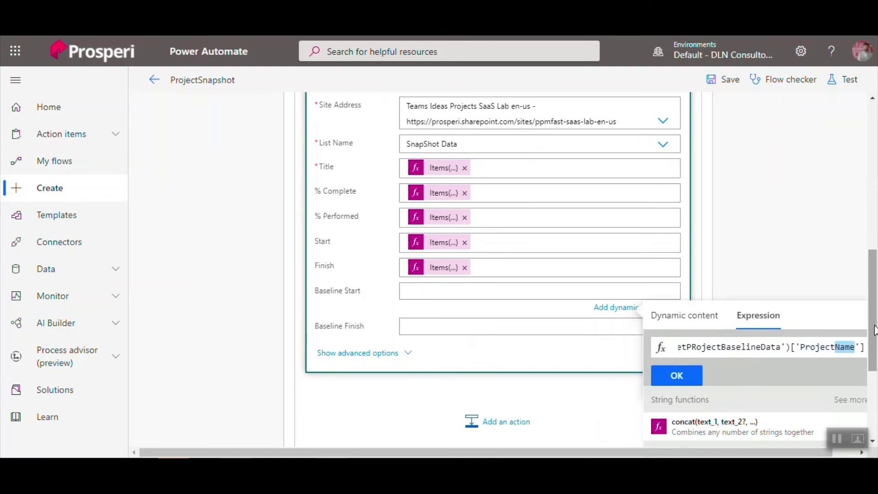
type("Baselin")
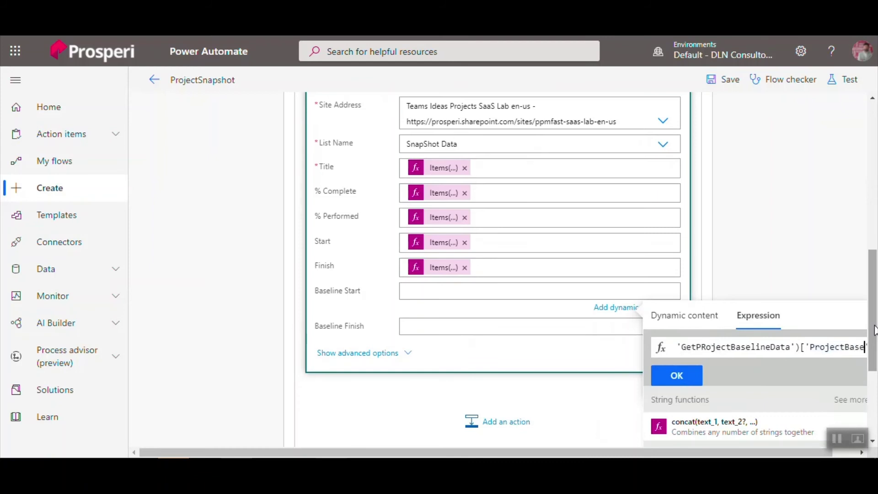
type("eStartDate")
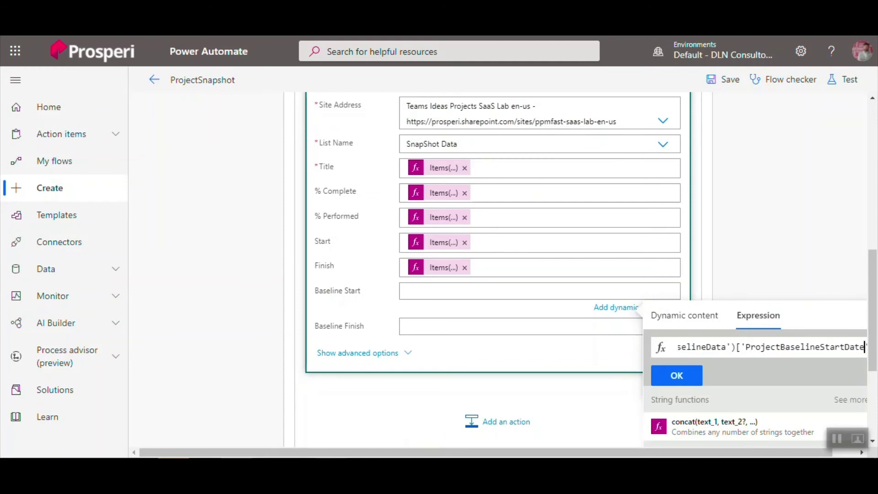
key("ctrl+a")
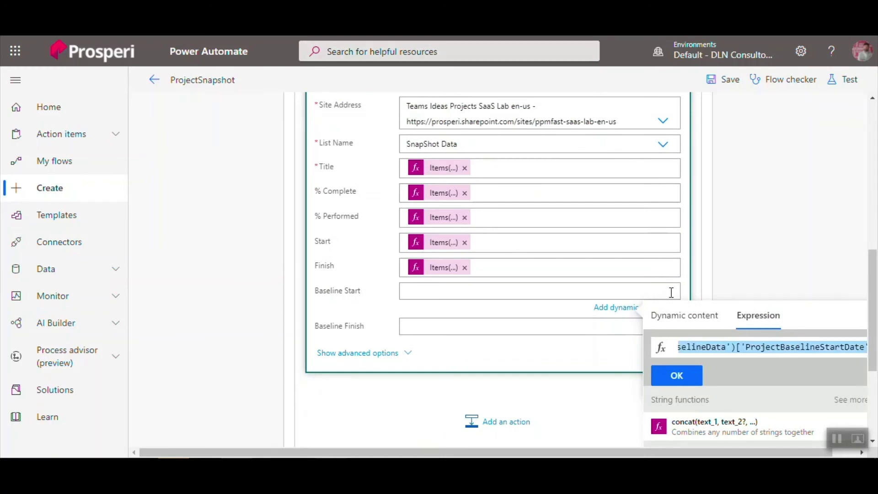
left_click(677, 376)
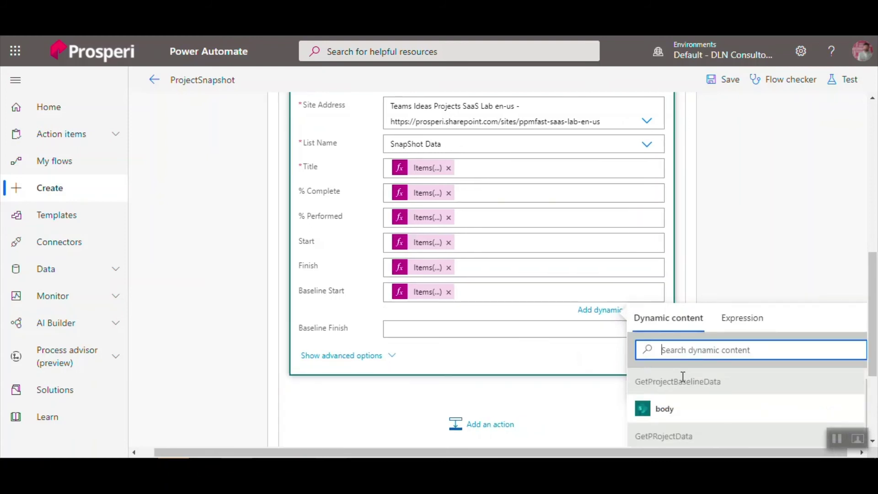
Fill Baseline Finish with the same expression changed to ProjectBaselineFinishDate
left_click(456, 333)
left_click(757, 347)
key("ctrl+v")
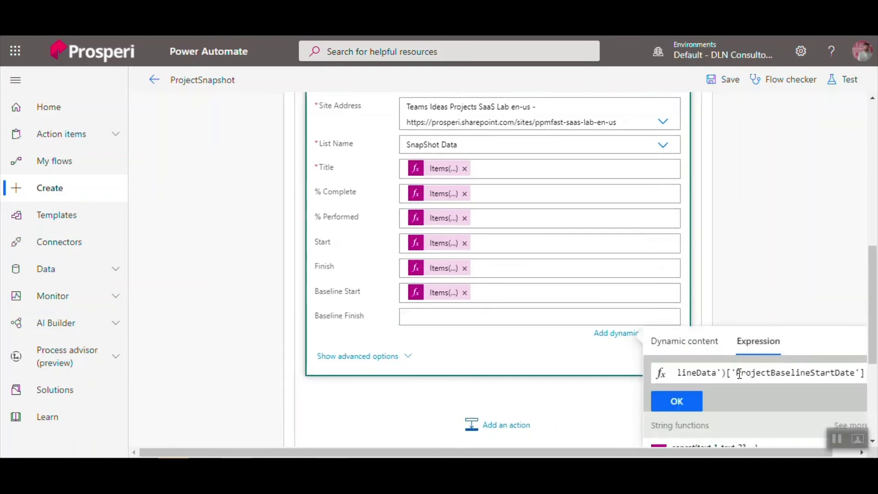
double_click(813, 374)
left_click_drag(813, 374, 836, 374)
type("Fin")
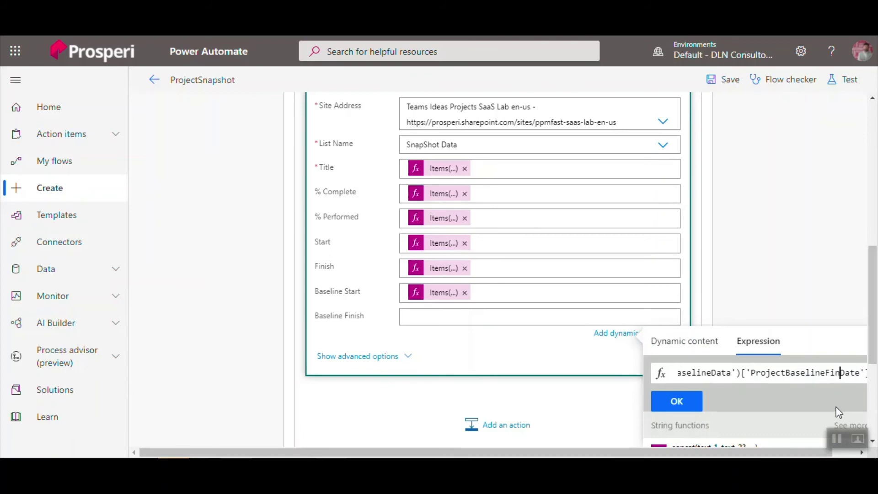
type("ish")
left_click(688, 399)
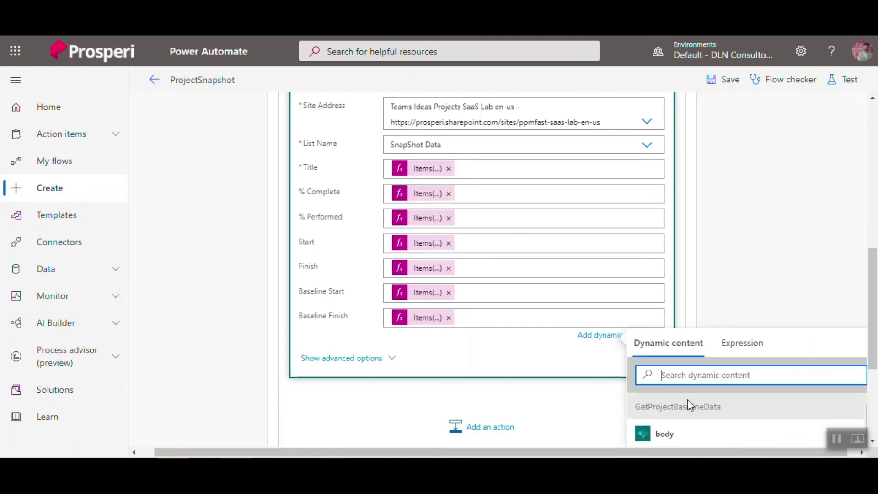
Retry saving the flow and scroll through the baseline steps after the InvalidTemplate error
left_click(730, 82)
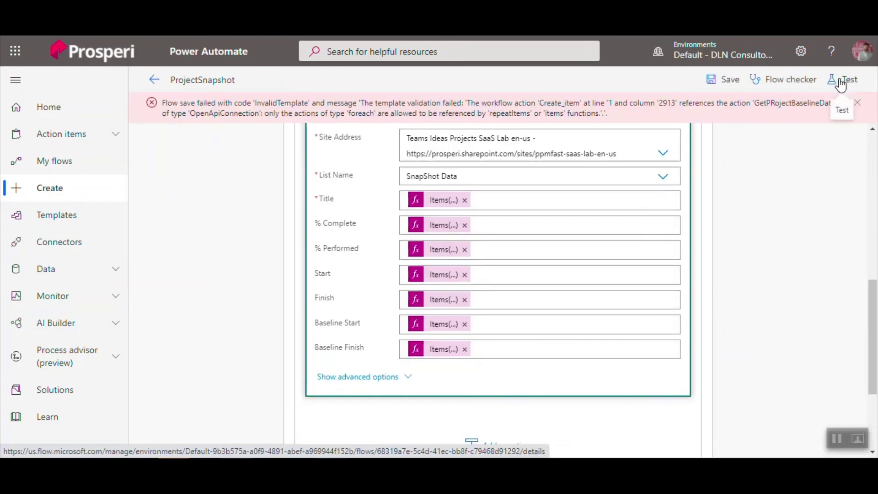
left_click(729, 81)
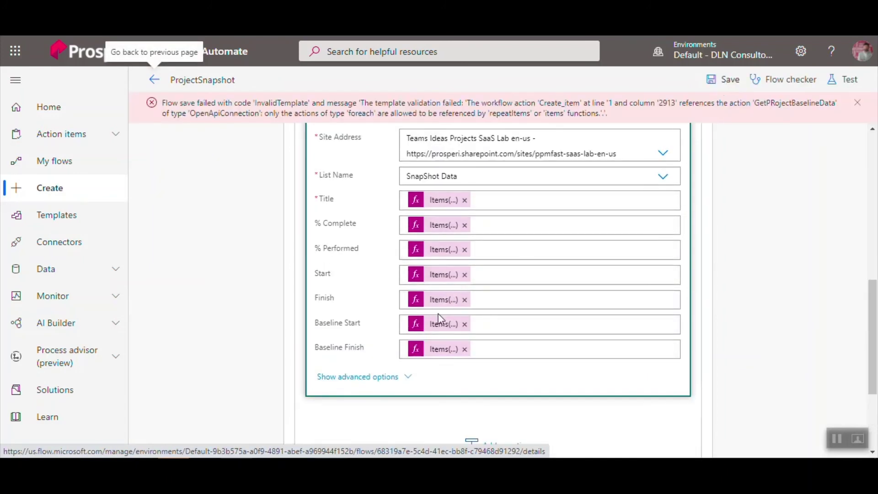
left_click_drag(874, 345, 873, 289)
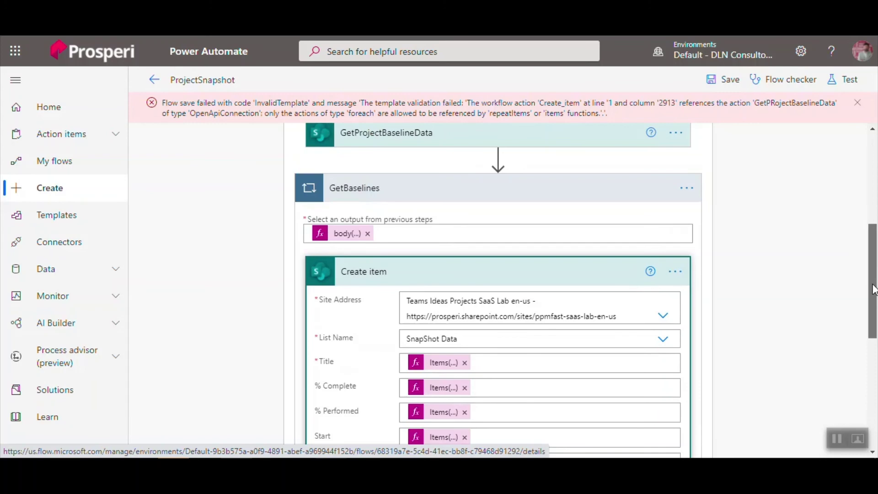
scroll(832, 432, "down", 5)
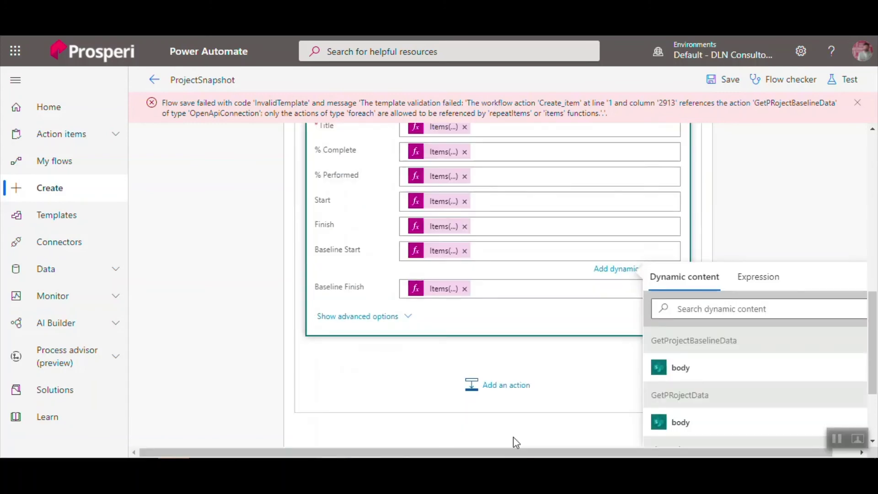
Save and manually test-run the flow, then expand the GetProject loop's 9 iterations in the run view
left_click(836, 79)
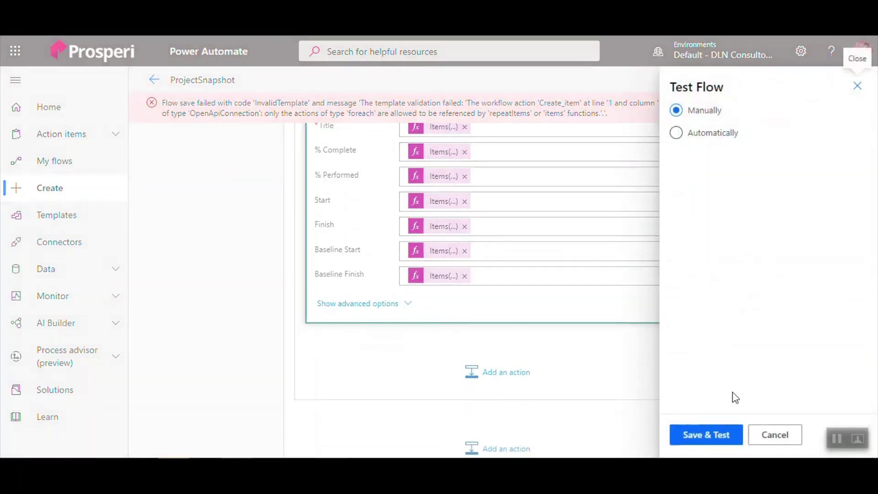
left_click(722, 436)
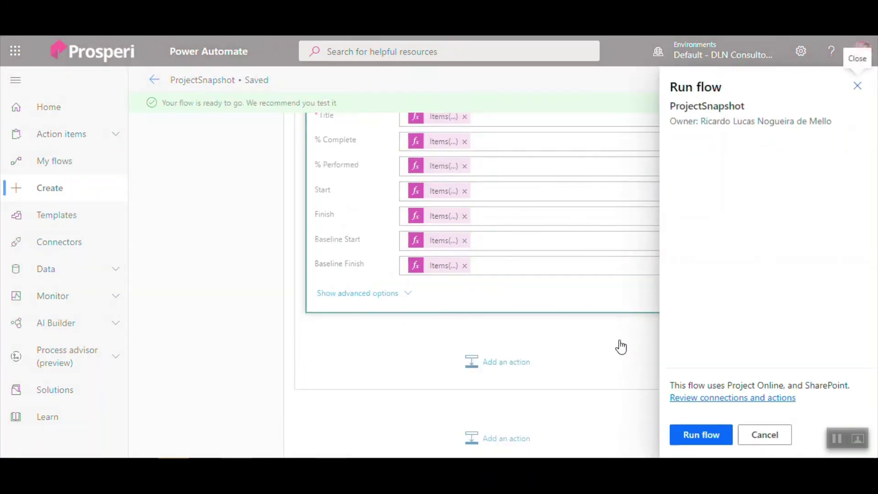
left_click(715, 434)
left_click(697, 435)
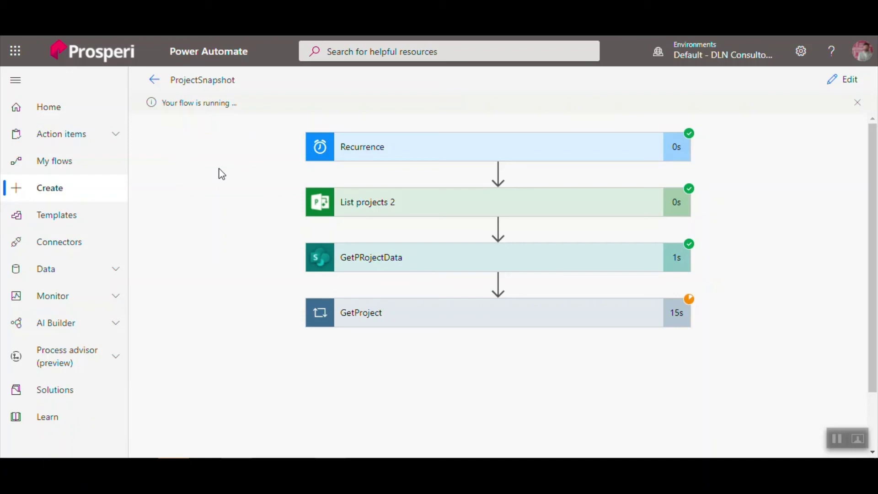
left_click(551, 319)
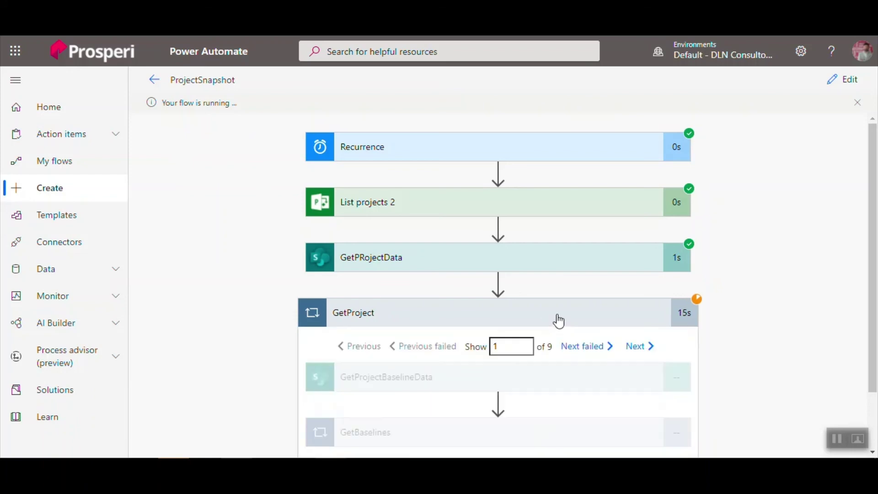
scroll(499, 284, "down", 1)
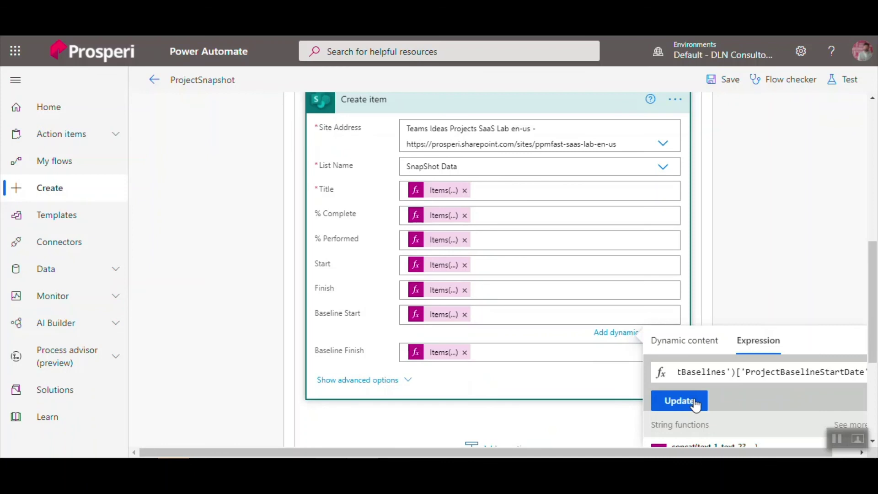
Apply the GetBaselines-based Baseline Start expression and switch Baseline Finish to ProjectBaselineFinishDate
triple_click(720, 372)
left_click(688, 401)
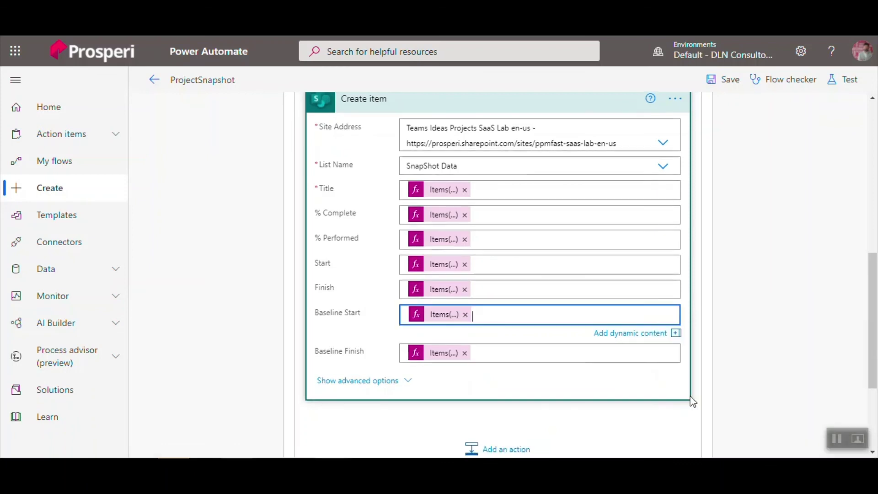
left_click(444, 361)
left_click(444, 354)
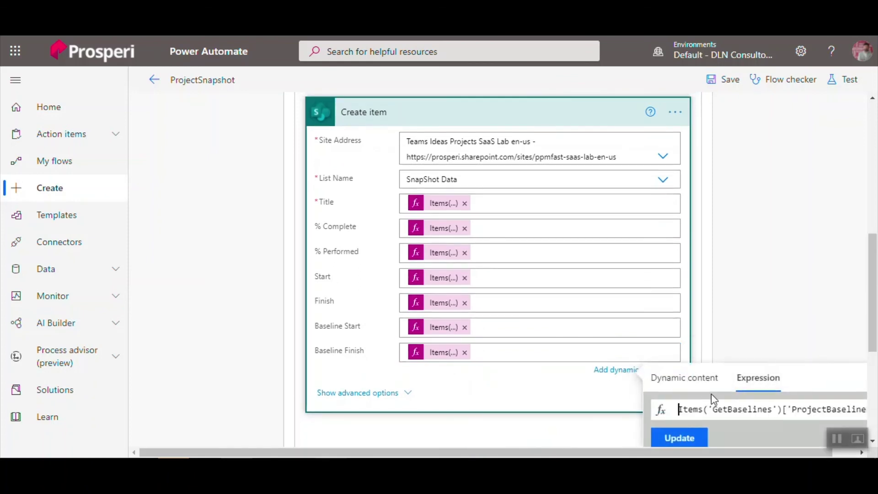
key("ctrl+a")
key("End")
left_click_drag(811, 409, 835, 409)
type("Finshi")
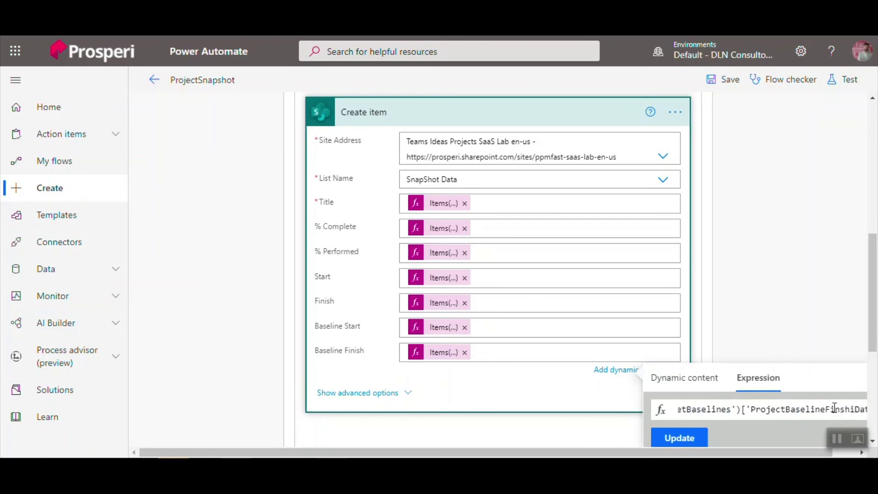
key("BackSpace")
key("BackSpace")
key("BackSpace")
type("ish")
left_click(699, 440)
left_click(457, 360)
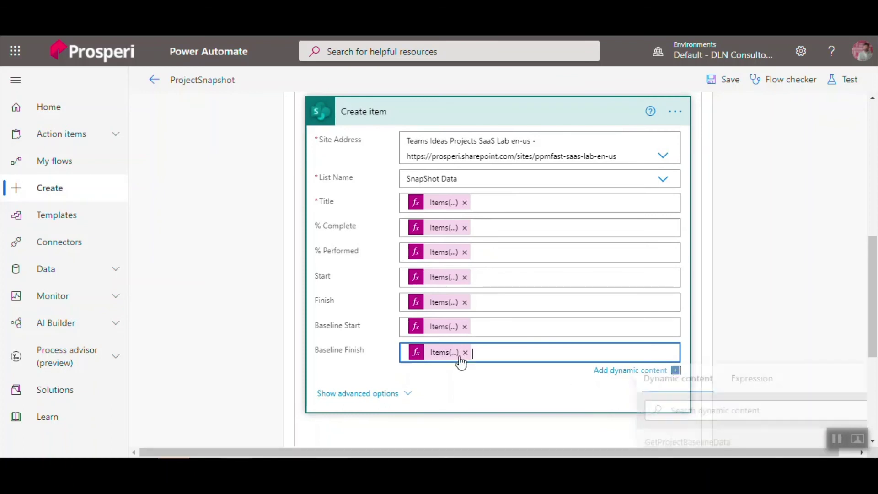
Save and manually test-run the flow again, then expand the 9-iteration GetProject loop
left_click(846, 80)
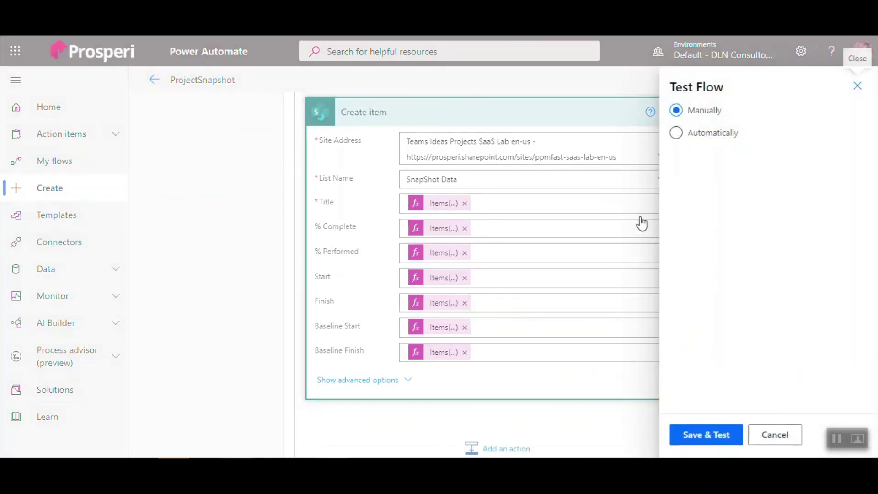
left_click(715, 435)
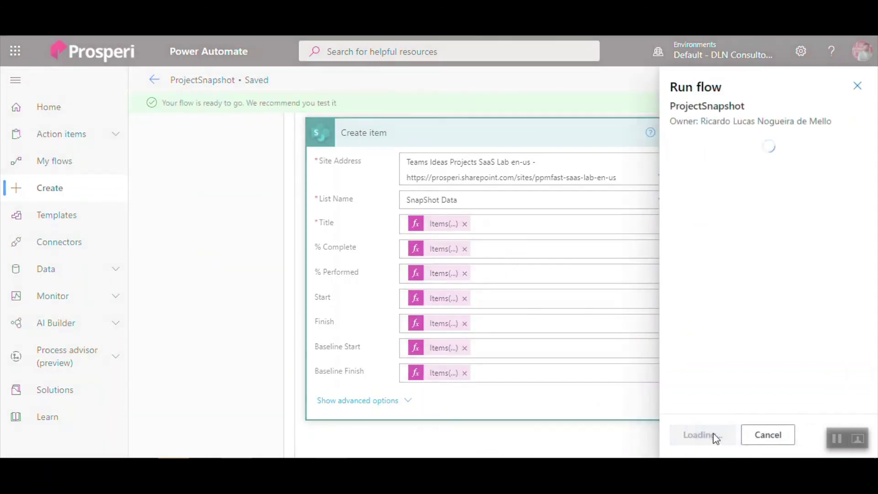
left_click(716, 436)
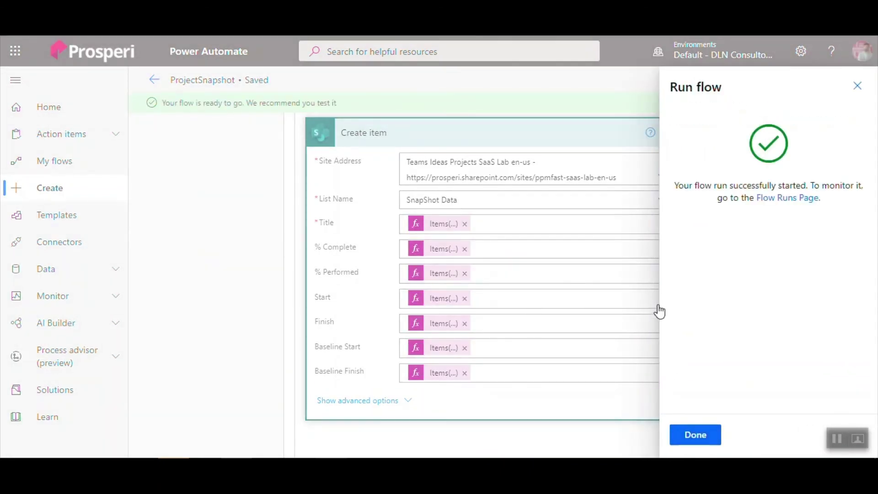
left_click(687, 438)
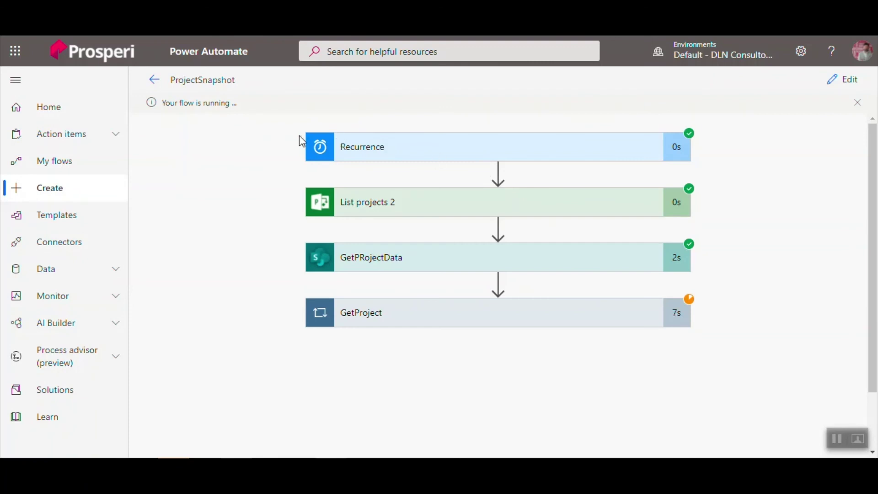
left_click(409, 306)
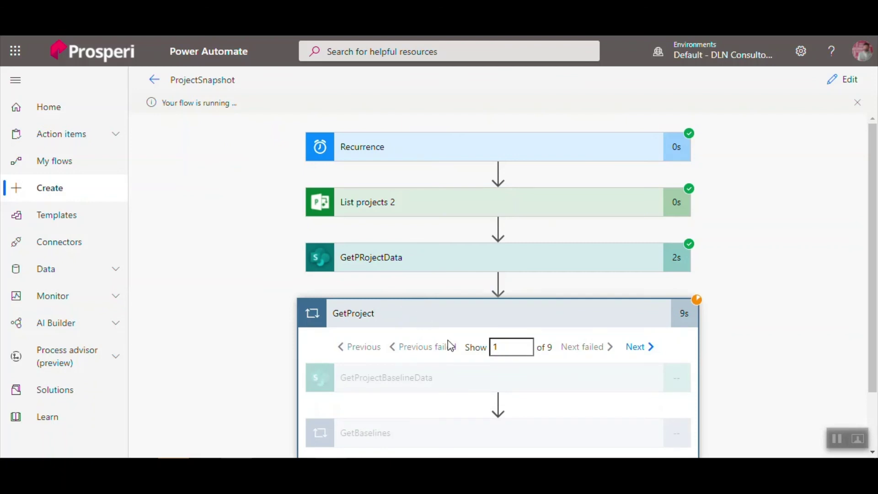